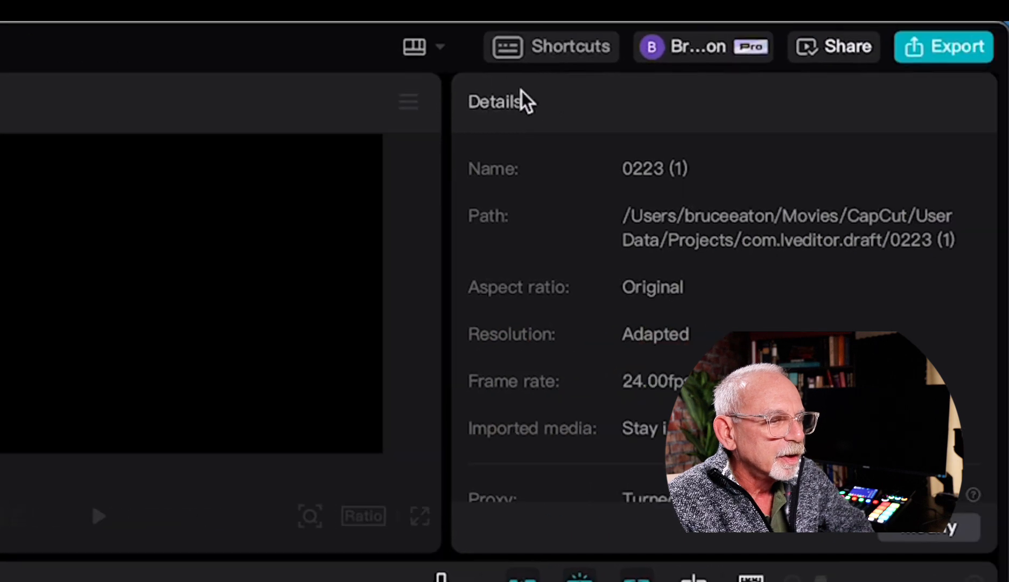
Step: Open the keyboard shortcut list, review the timeline shortcuts for splitting clips, and close it
click(576, 50)
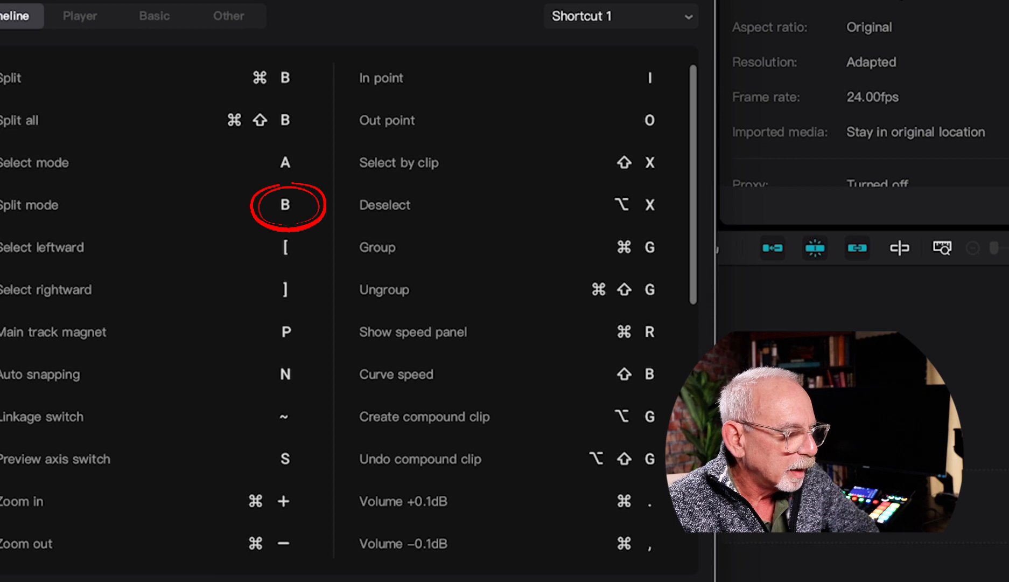
key(Escape)
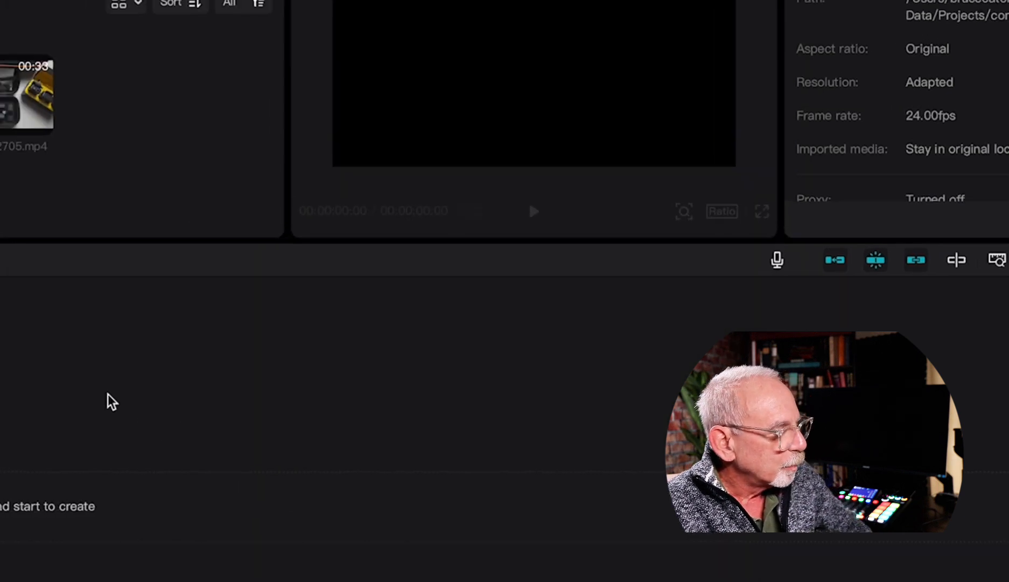
Step: Add the 20240131_105138.mp4 clip to the timeline and split it at 00:00:24:18
drag(21, 118, 186, 481)
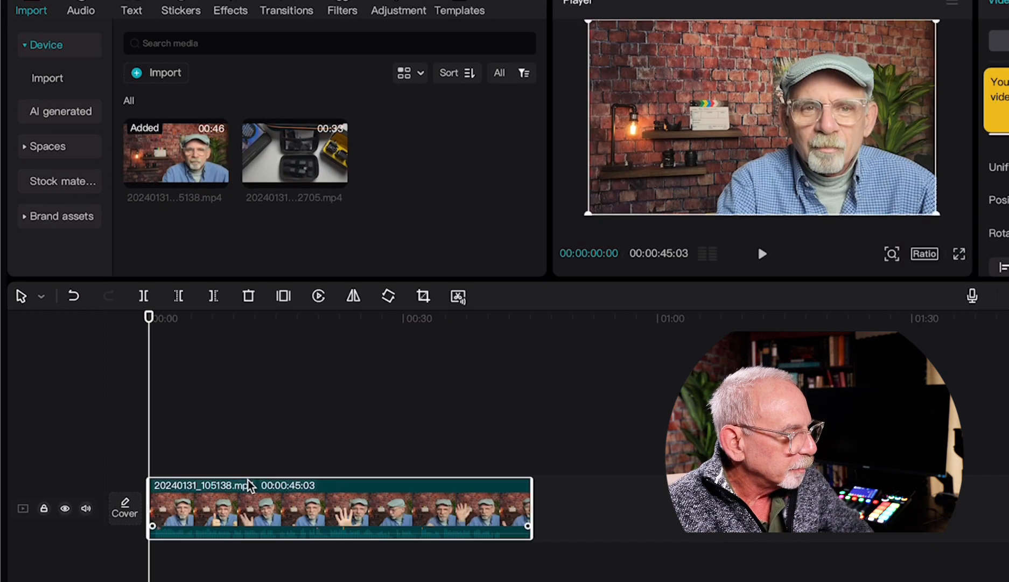
click(360, 445)
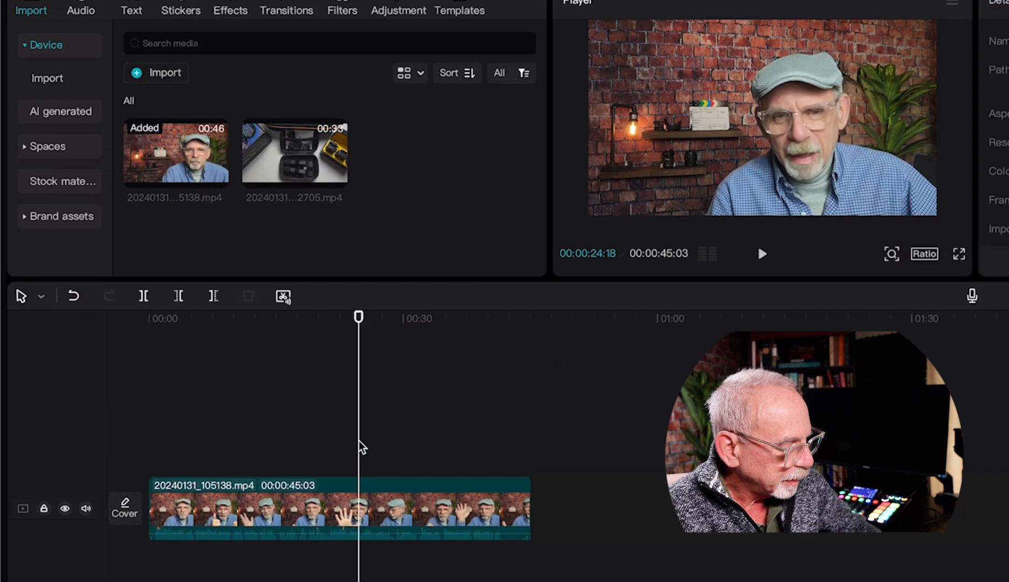
key(b)
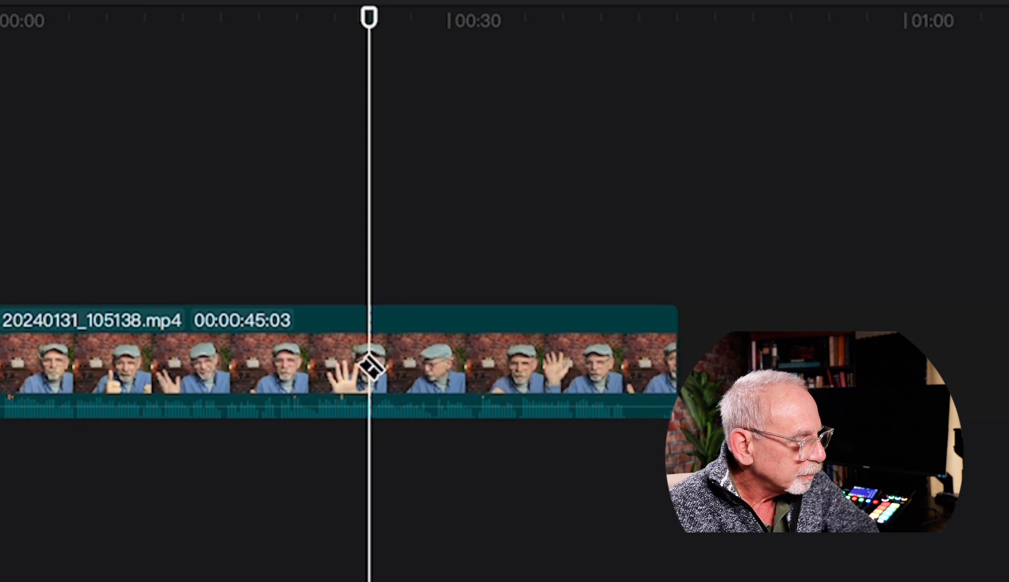
click(370, 365)
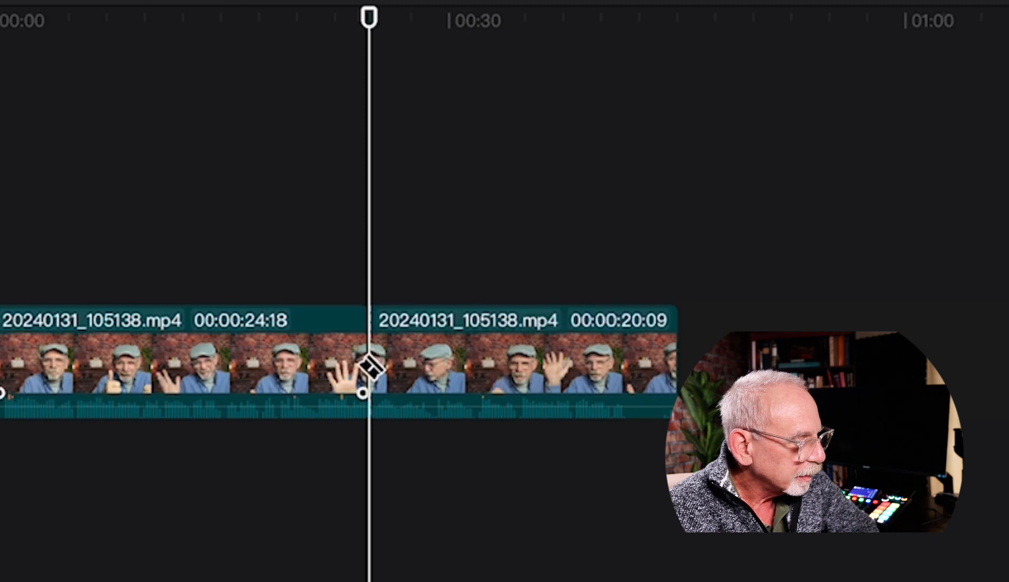
Step: Split the second segment at 00:00:33:00 and select the resulting middle segment
click(498, 350)
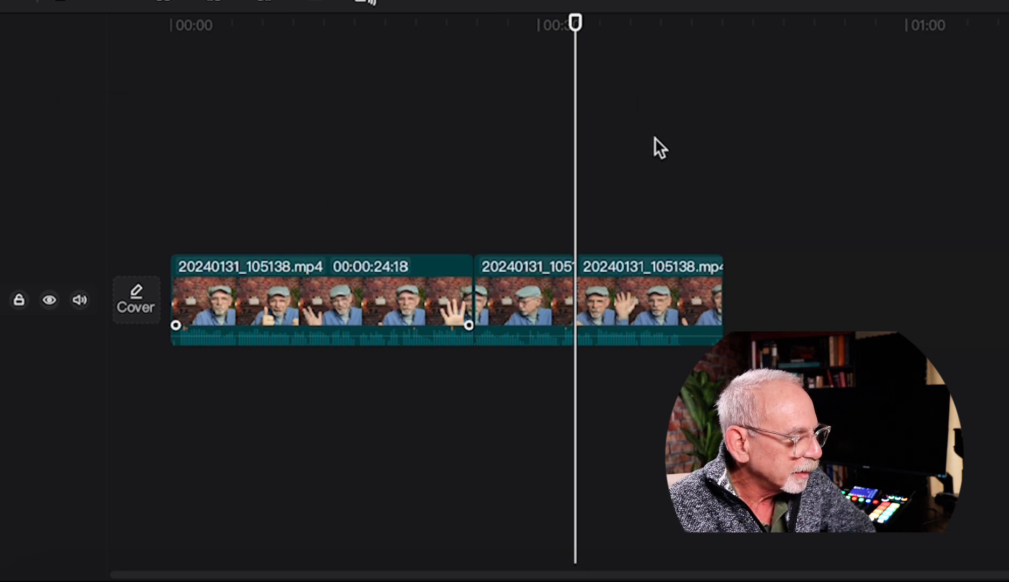
click(622, 311)
mouse_move(649, 288)
mouse_down()
mouse_move(757, 306)
mouse_move(685, 274)
mouse_move(648, 287)
mouse_up()
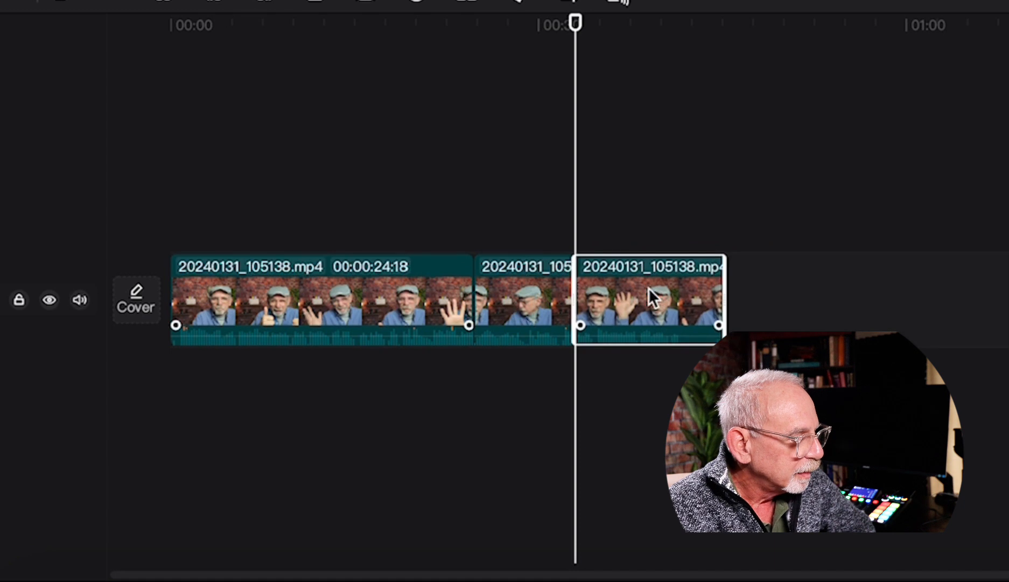
mouse_move(545, 291)
mouse_down()
mouse_move(537, 244)
mouse_move(681, 157)
mouse_move(712, 301)
mouse_move(688, 291)
mouse_move(693, 207)
mouse_move(517, 190)
mouse_move(531, 298)
mouse_move(546, 310)
mouse_up()
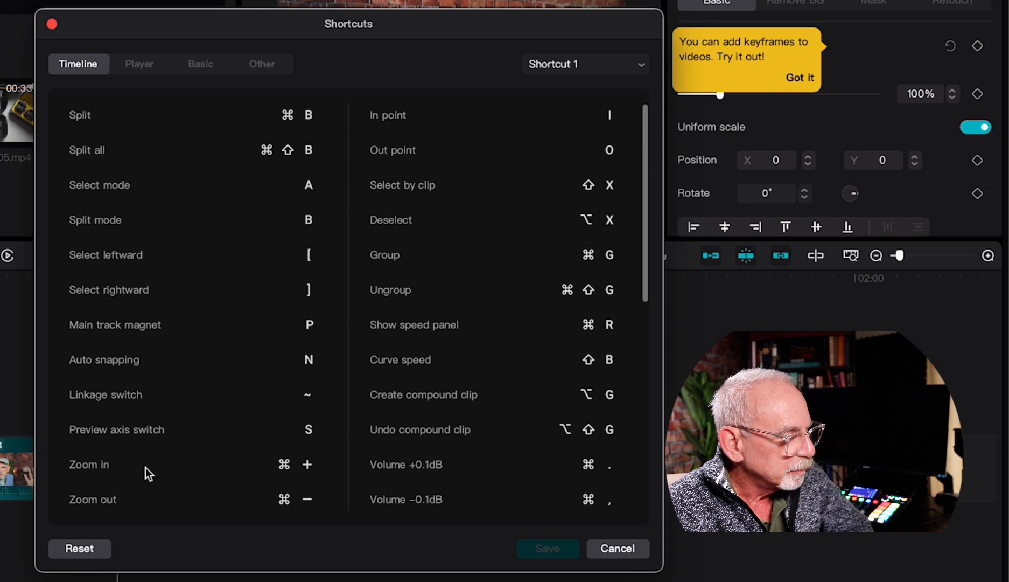
Step: Close the shortcut list and zoom the timeline in and out around the playhead, ending at the widest view
click(618, 548)
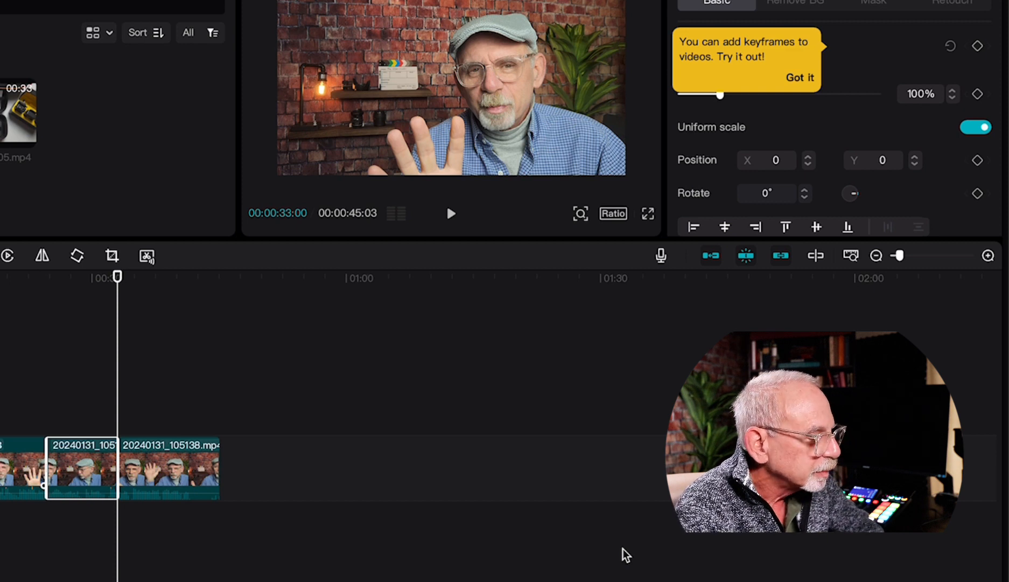
key(super+equal)
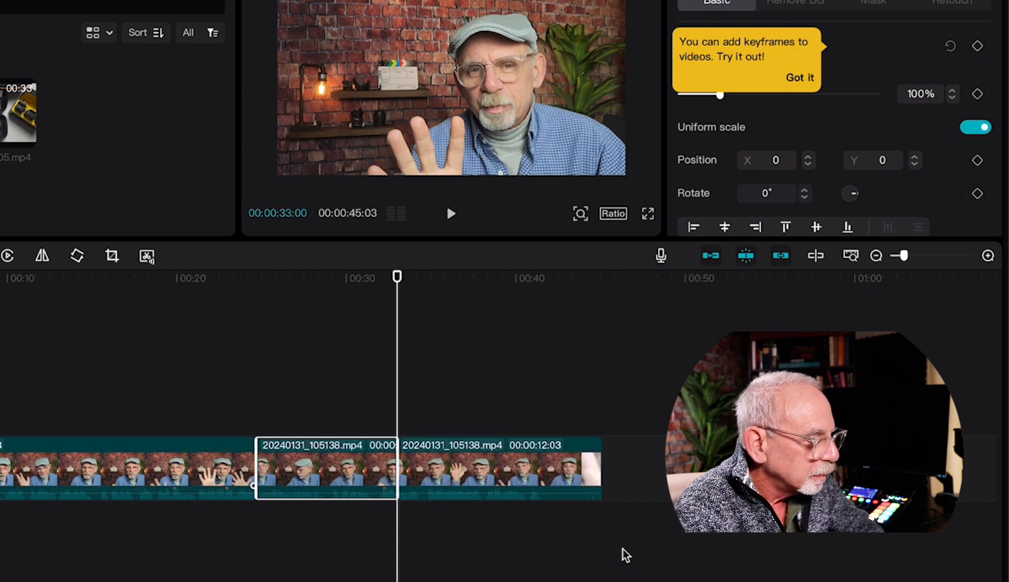
key(super+equal)
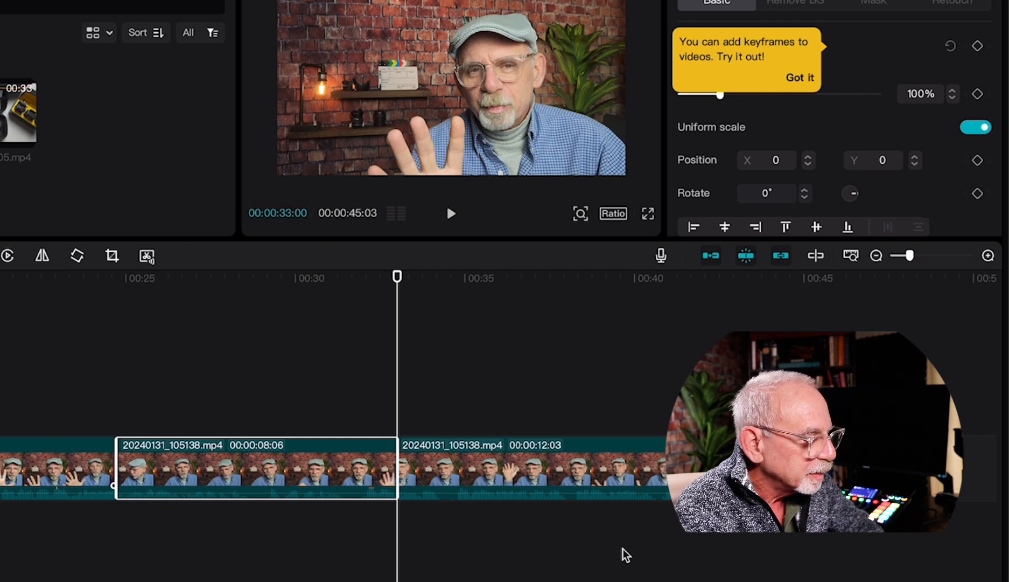
key(super+minus)
key(super+minus)
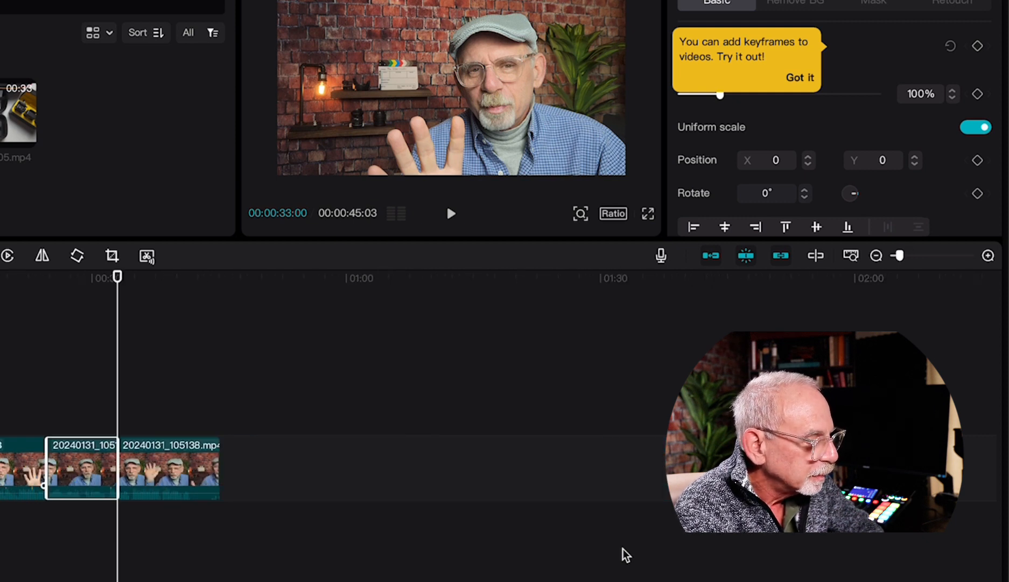
key(super+equal)
key(super+equal)
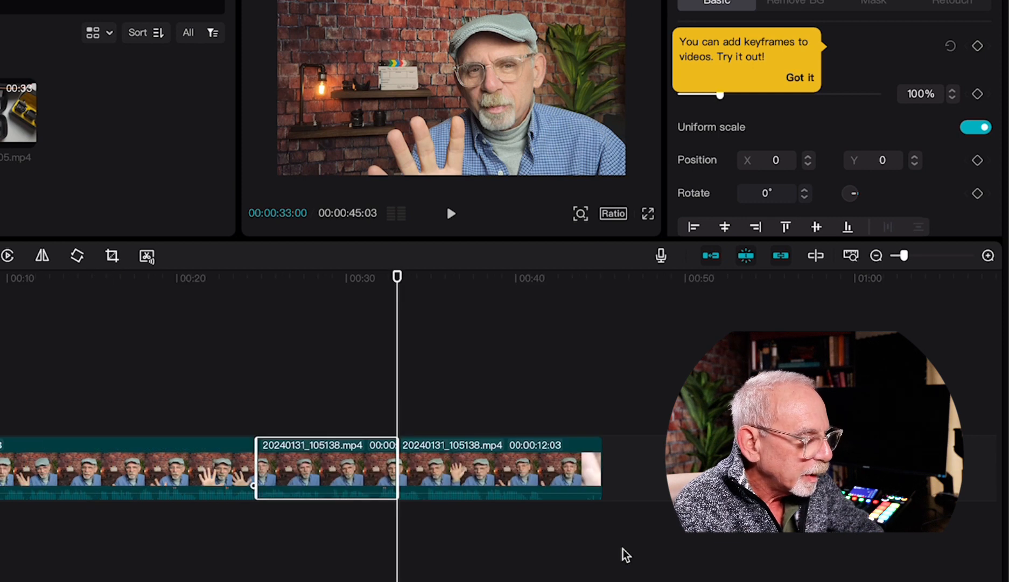
key(super+equal)
key(super+equal)
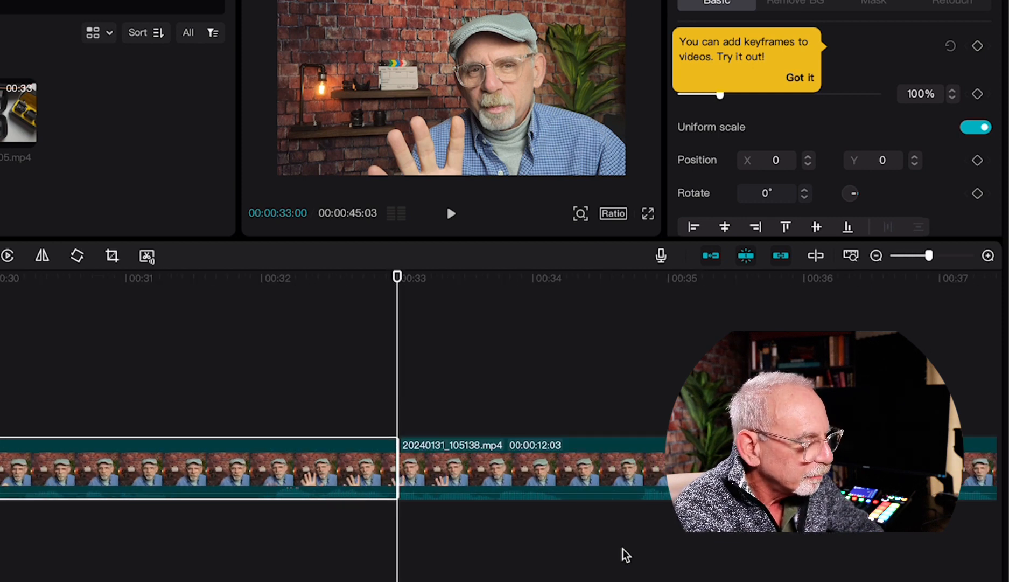
key(super+minus)
key(super+minus)
key(super+minus)
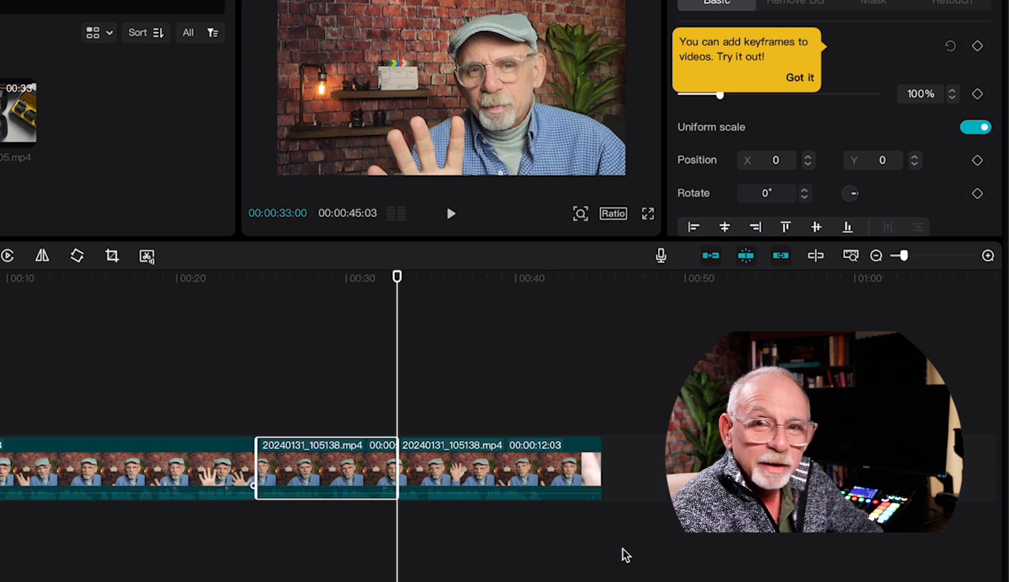
key(super+minus)
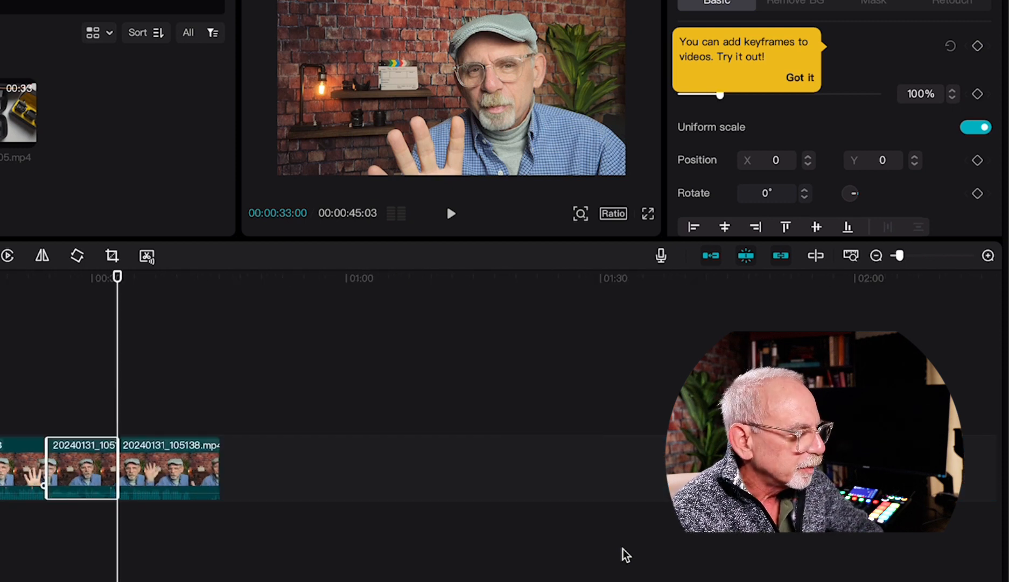
key(super+minus)
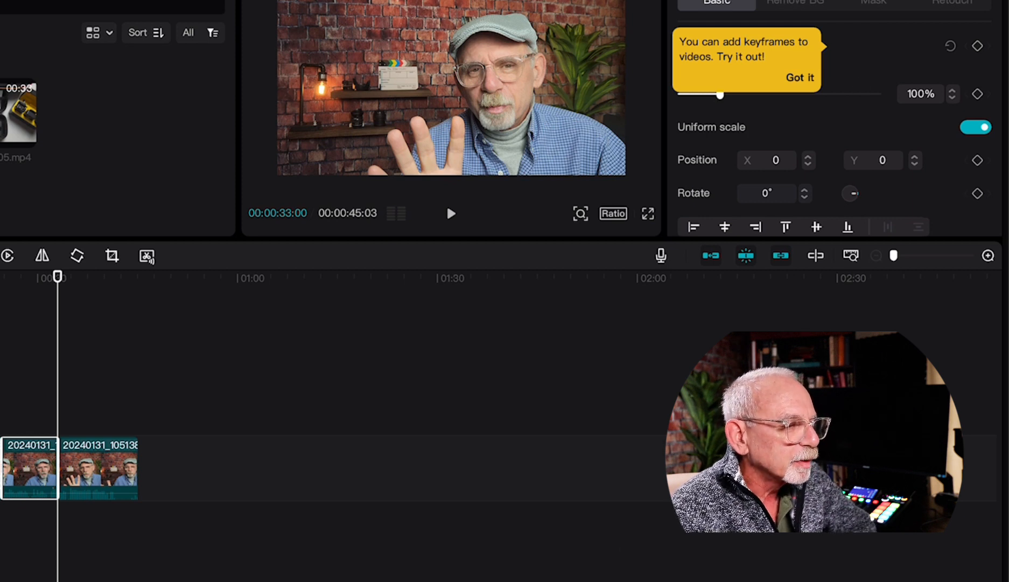
Step: Look up the In point and Out point entries in the shortcut list and leave it without saving changes
key(super+k)
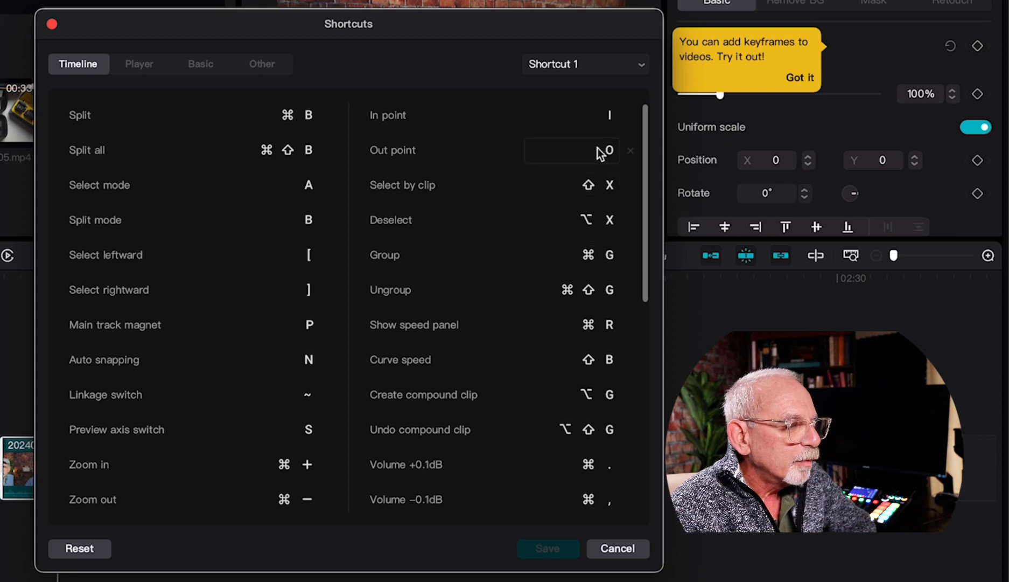
click(607, 114)
key(i)
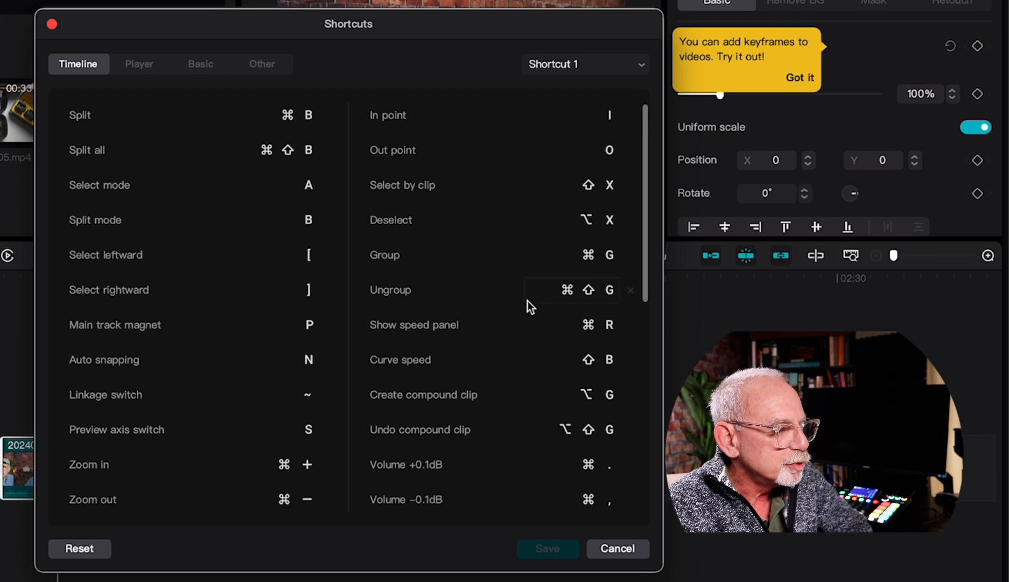
click(618, 548)
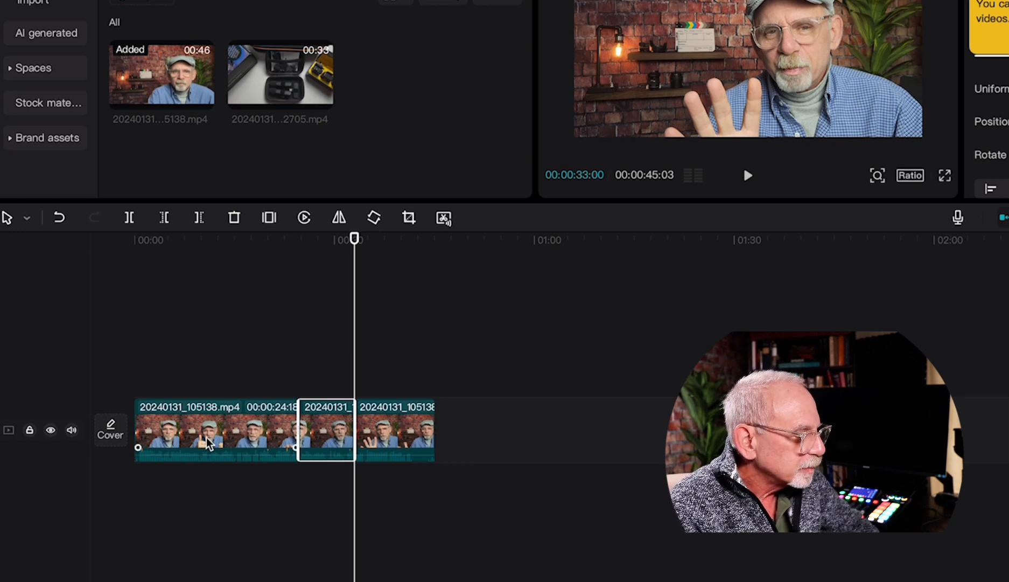
Step: Build a multiple selection of all three timeline segments by adding the first and last ones to the middle one
click(223, 434)
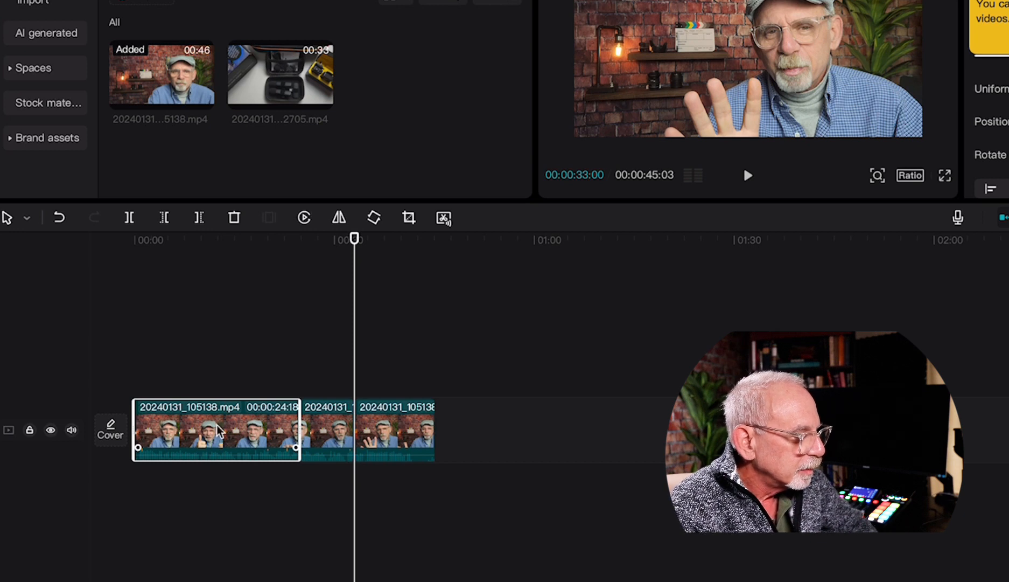
click(328, 435)
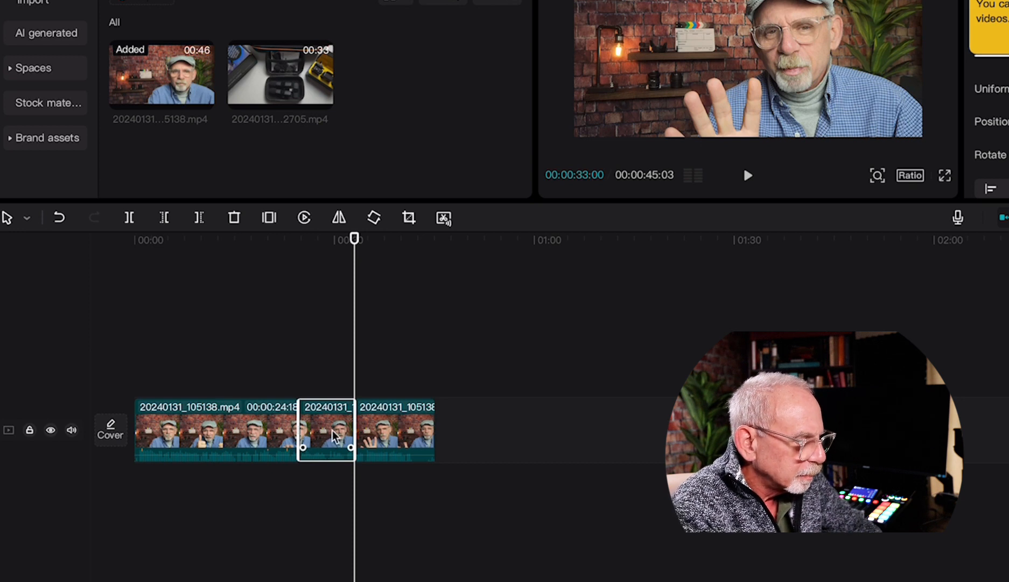
ctrl+click(265, 435)
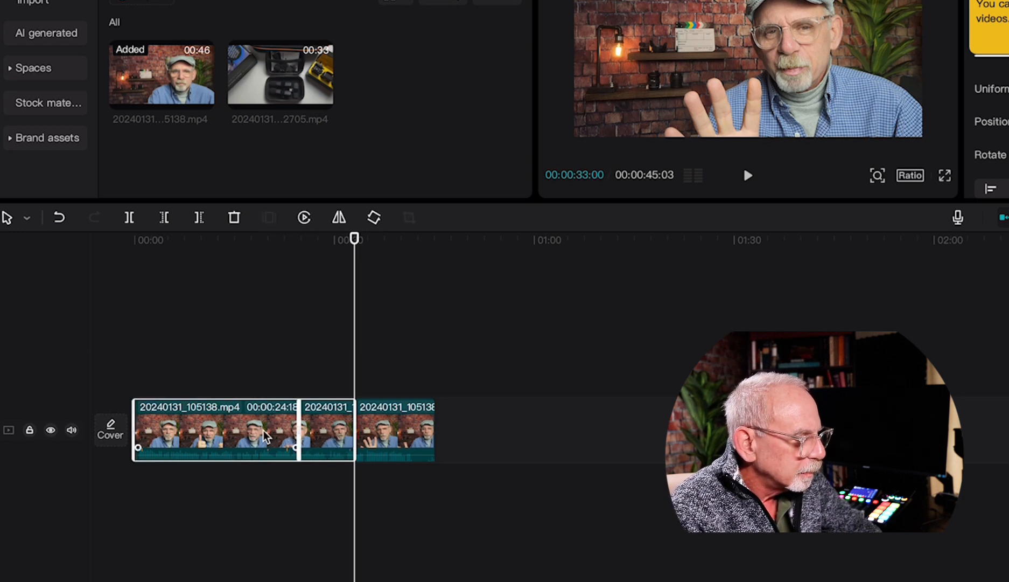
ctrl+click(395, 442)
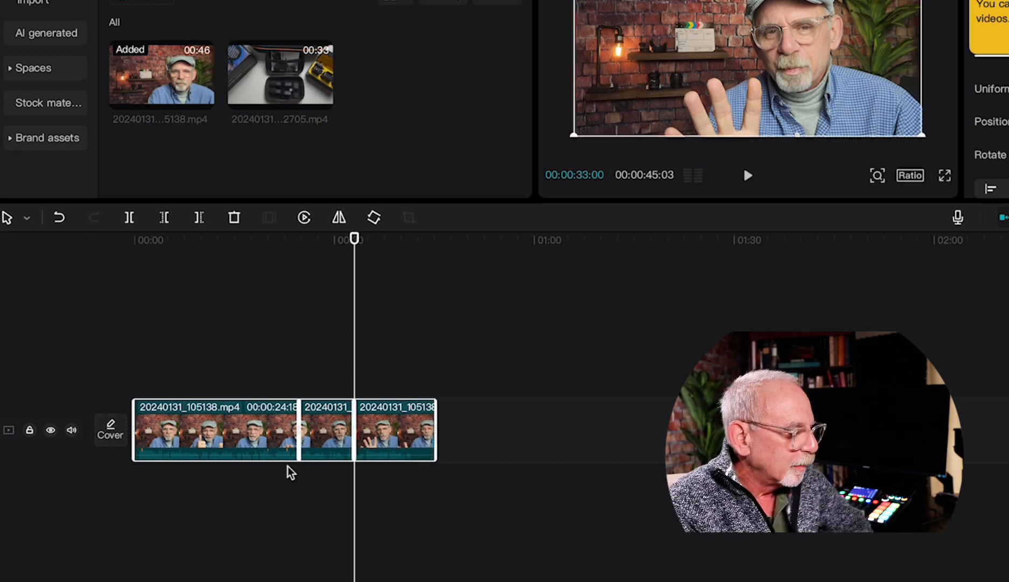
drag(260, 416, 226, 416)
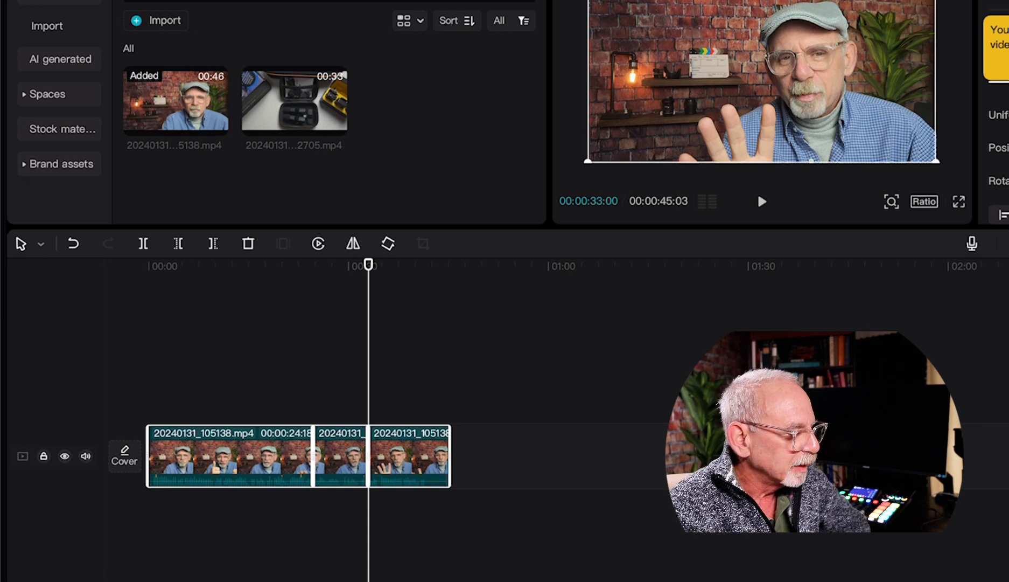
Step: Reduce the selection to the middle segment, and select all timeline segments at once
click(342, 440)
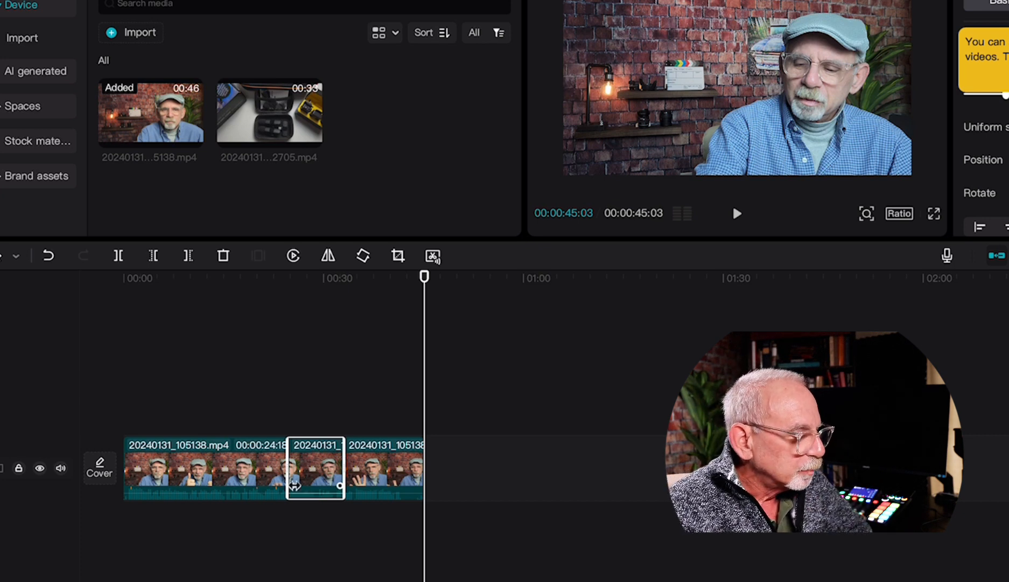
mouse_move(318, 463)
mouse_down()
mouse_move(316, 410)
mouse_move(303, 468)
mouse_move(314, 466)
mouse_up()
key(super+a)
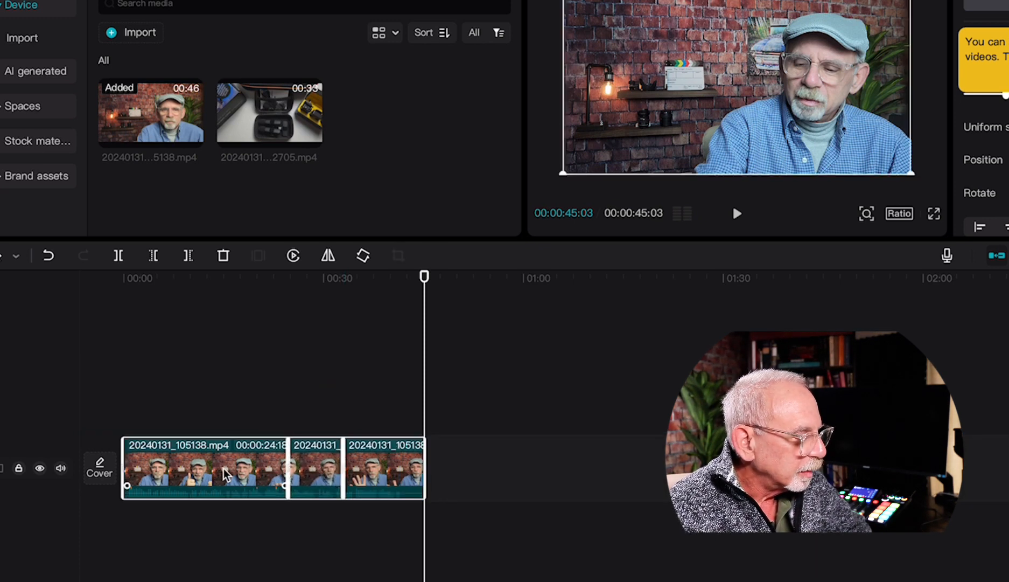
click(368, 467)
click(315, 460)
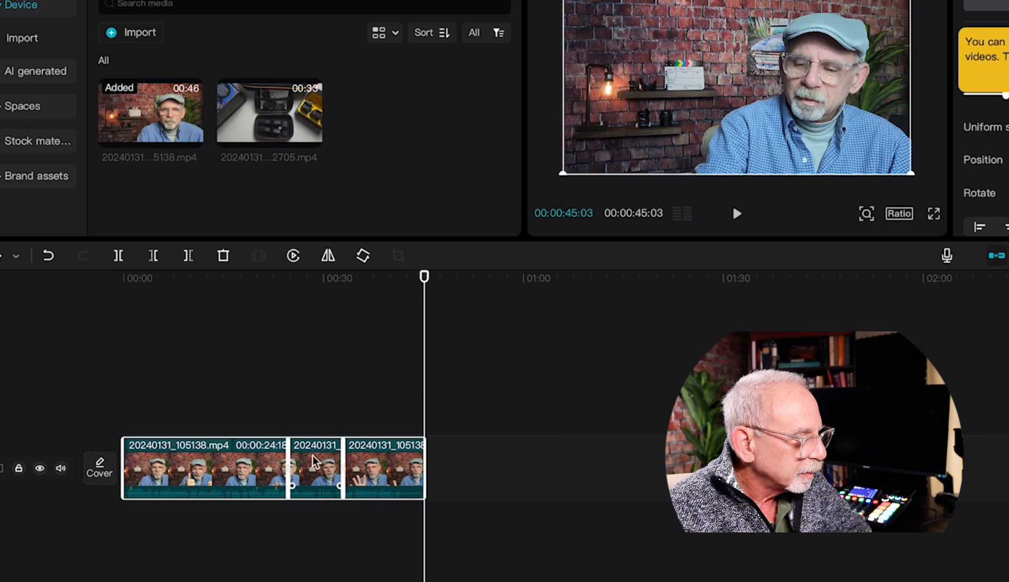
mouse_move(315, 460)
mouse_down()
mouse_move(316, 370)
mouse_move(567, 358)
mouse_move(323, 348)
mouse_move(311, 469)
mouse_up()
click(223, 485)
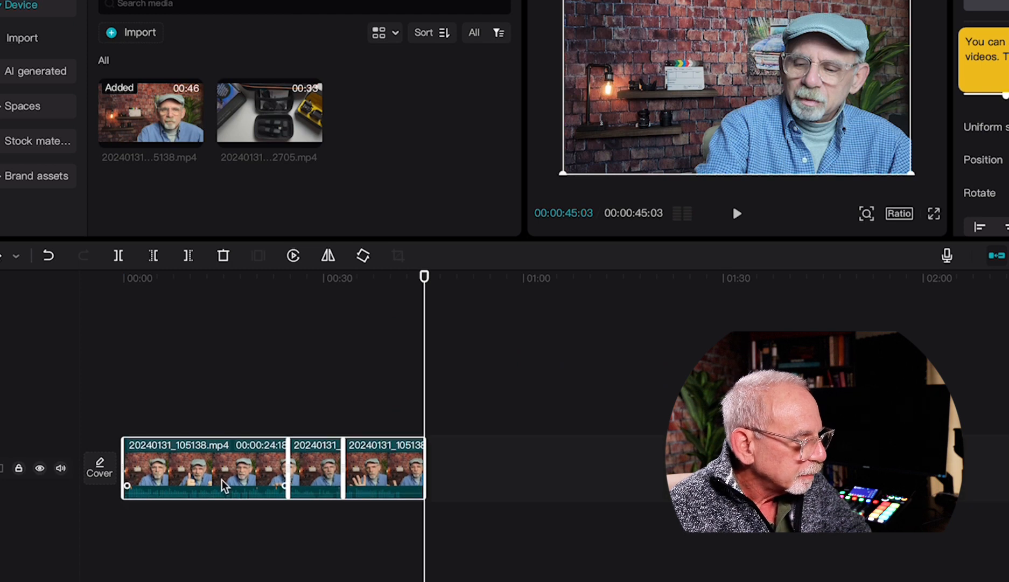
Step: Reselect all segments after isolating the first one, and narrow the selection to the middle segment
click(219, 482)
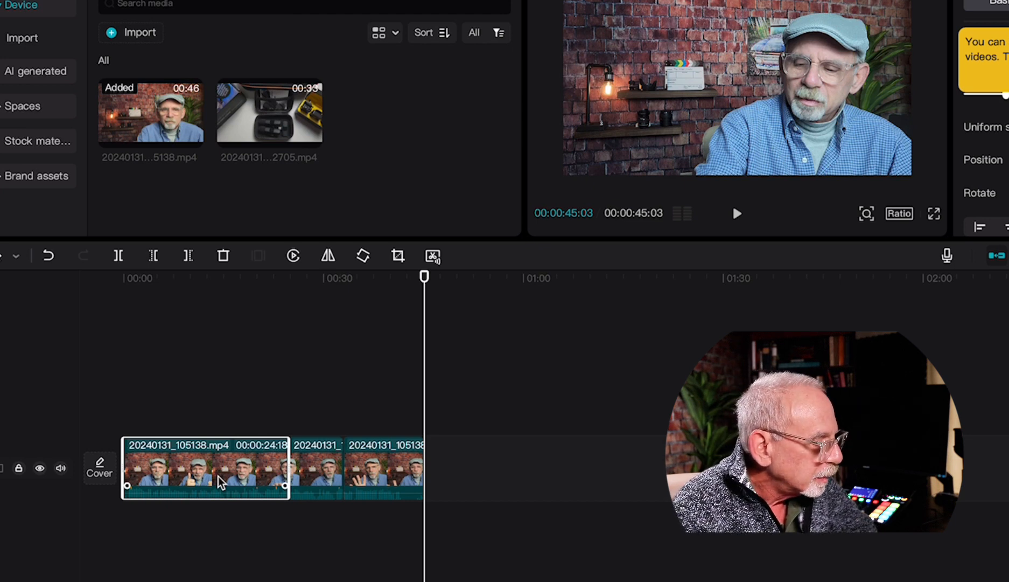
drag(219, 480, 133, 489)
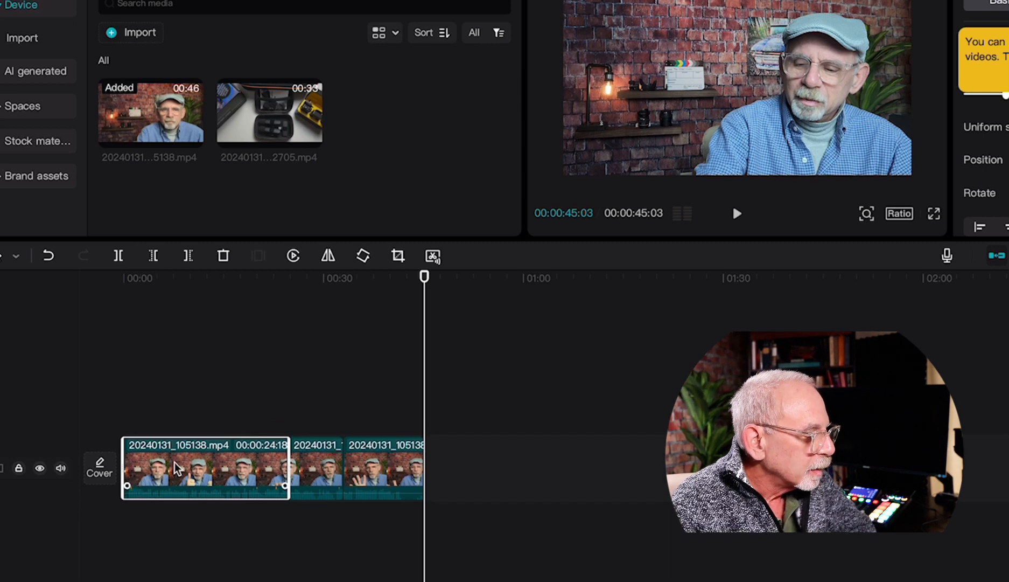
key(ctrl+a)
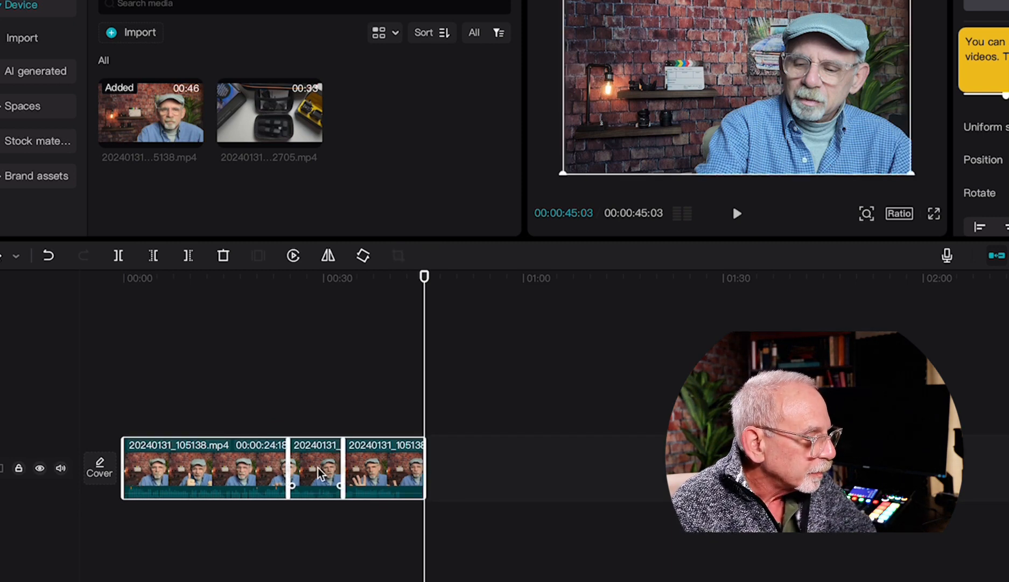
mouse_move(319, 474)
mouse_down()
mouse_move(318, 404)
mouse_move(568, 401)
mouse_move(343, 396)
mouse_move(322, 411)
mouse_move(322, 474)
mouse_move(313, 478)
mouse_move(316, 389)
mouse_move(418, 404)
mouse_move(426, 472)
mouse_move(399, 475)
mouse_move(398, 414)
mouse_move(326, 413)
mouse_move(310, 441)
mouse_move(326, 481)
mouse_move(318, 477)
mouse_up()
click(313, 478)
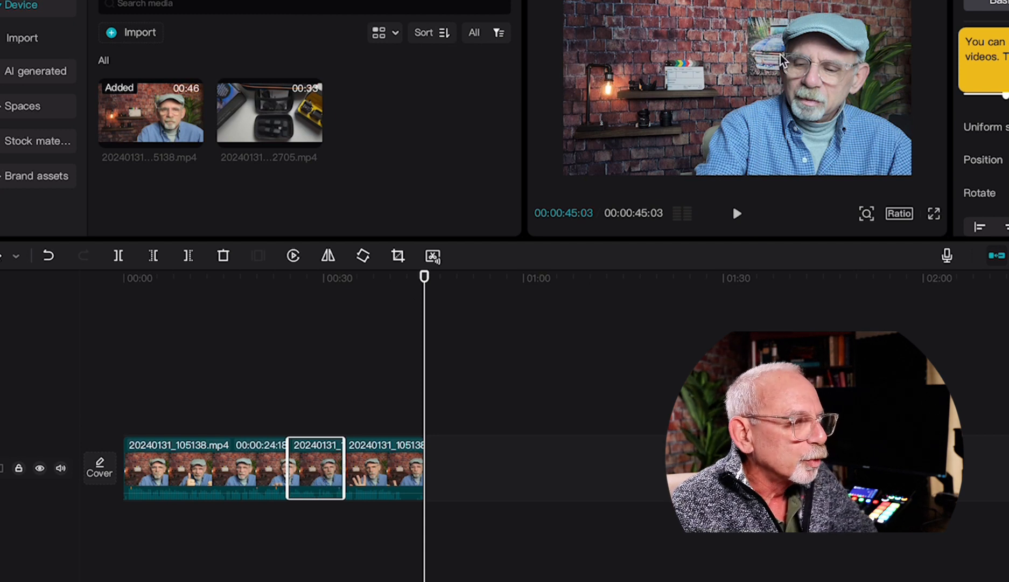
Step: Reopen the keyboard shortcut list to review the timeline shortcuts
click(916, 1)
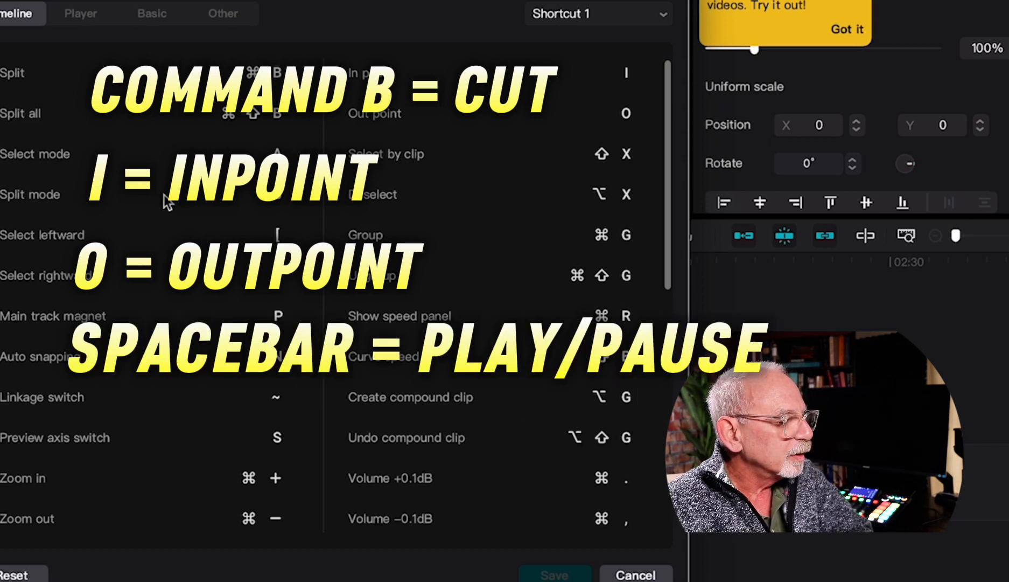
Step: Review the player, basic and timeline shortcut lists, and close the shortcut window
click(82, 16)
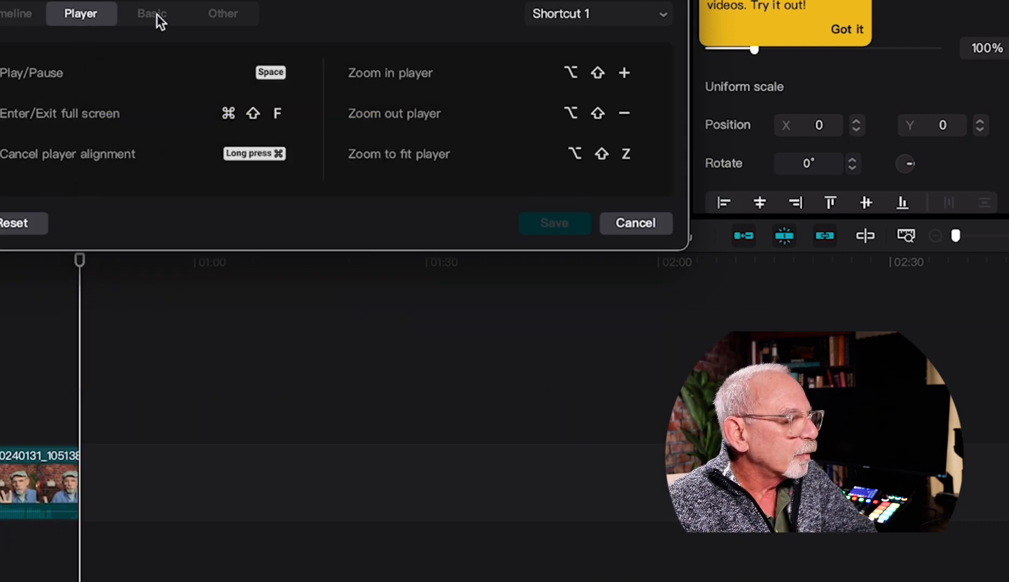
click(156, 14)
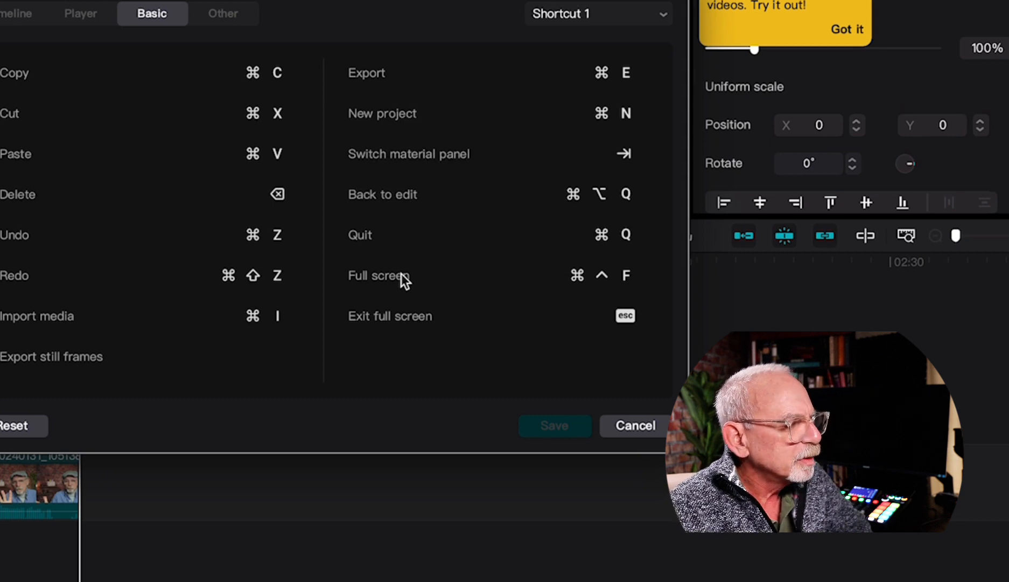
click(15, 14)
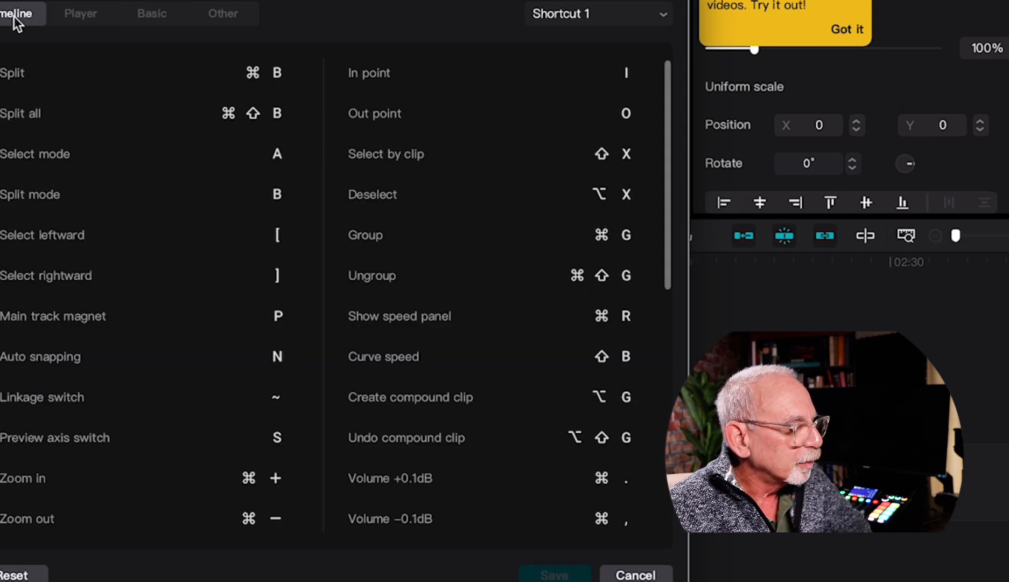
click(161, 13)
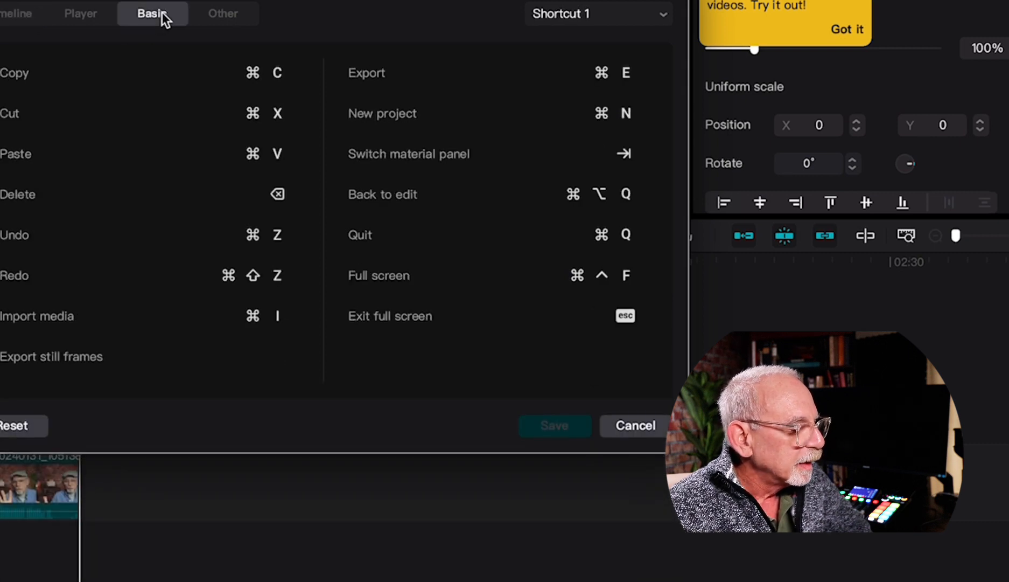
click(19, 14)
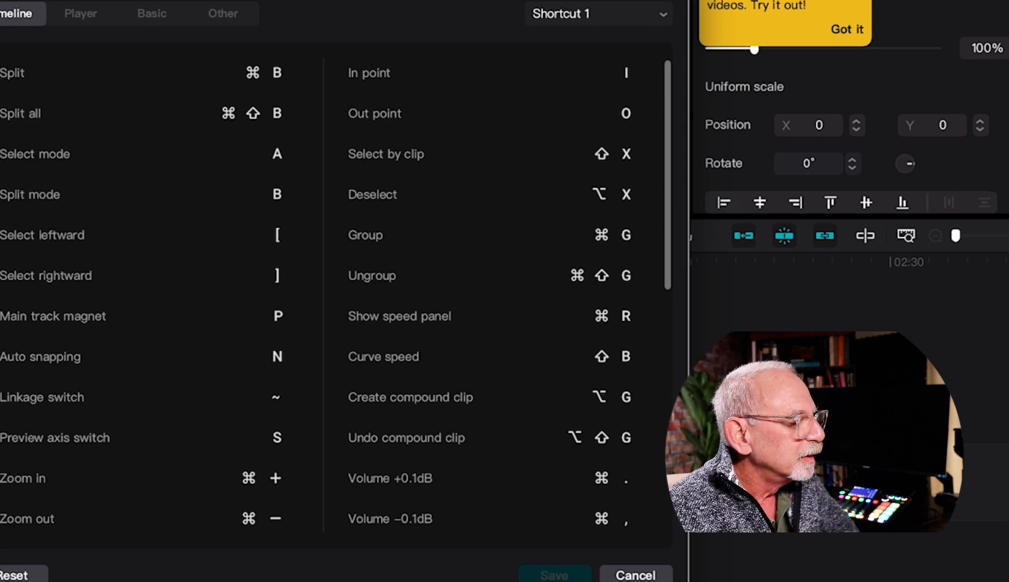
key(Escape)
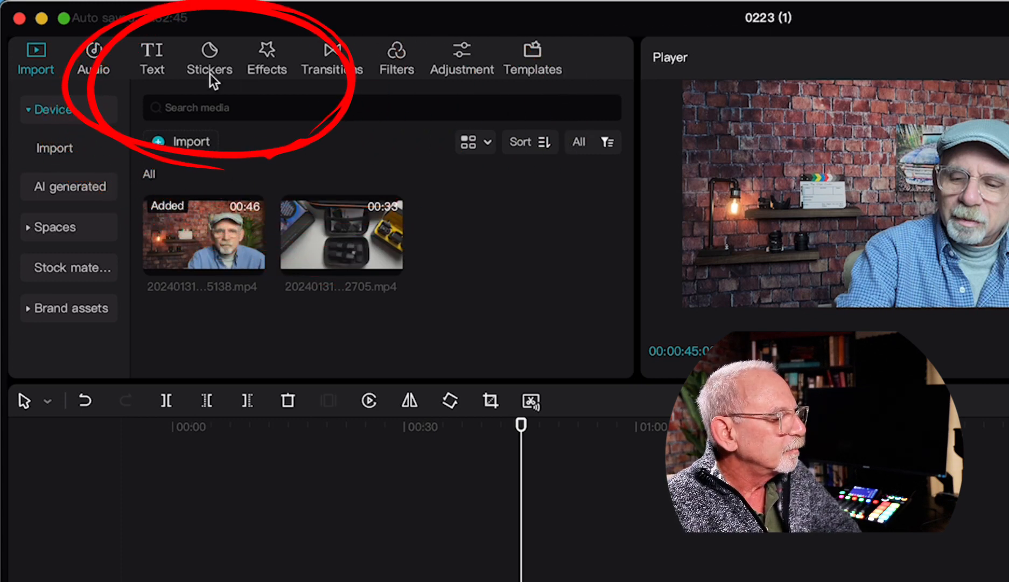
Step: Browse the text library's template categories from trending styles through lower thirds to advertisement, and return to the trending styles
click(154, 56)
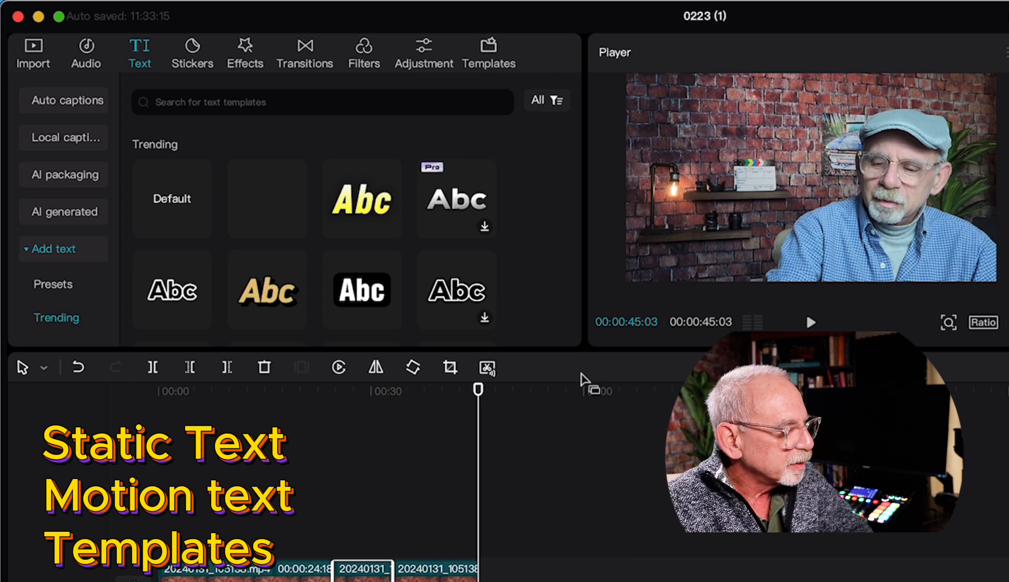
mouse_move(190, 321)
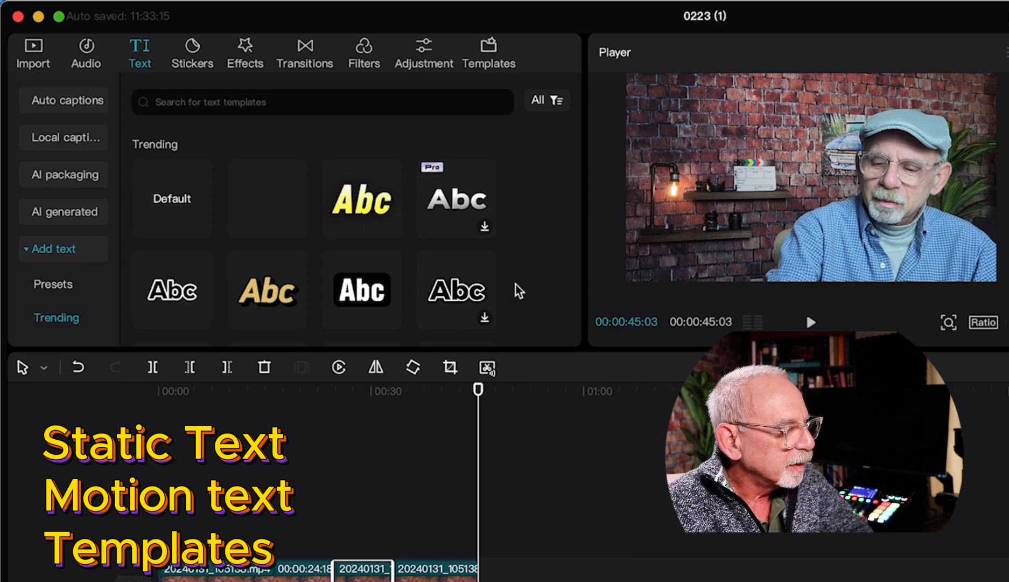
click(578, 249)
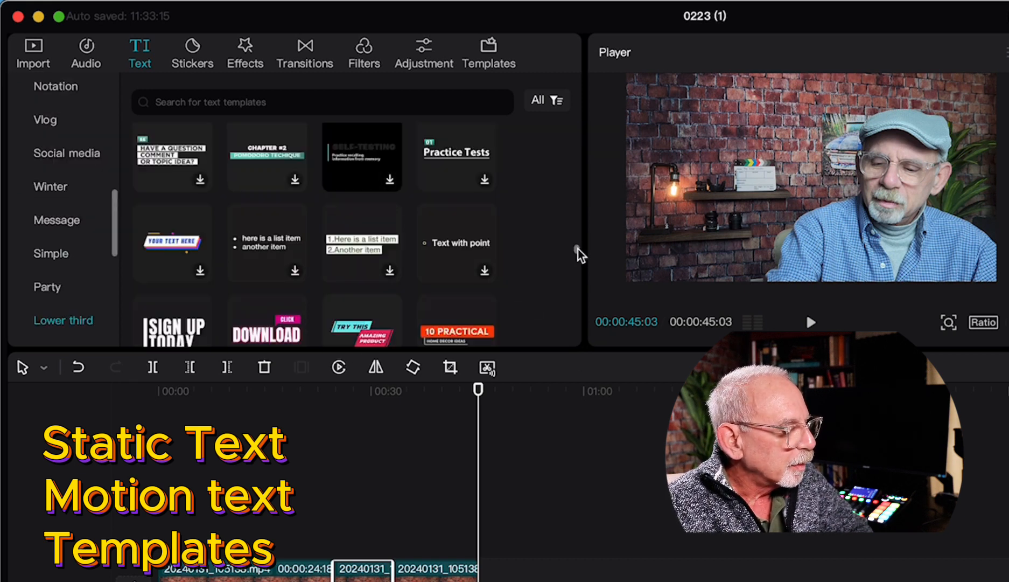
scroll(577, 290, down, 10)
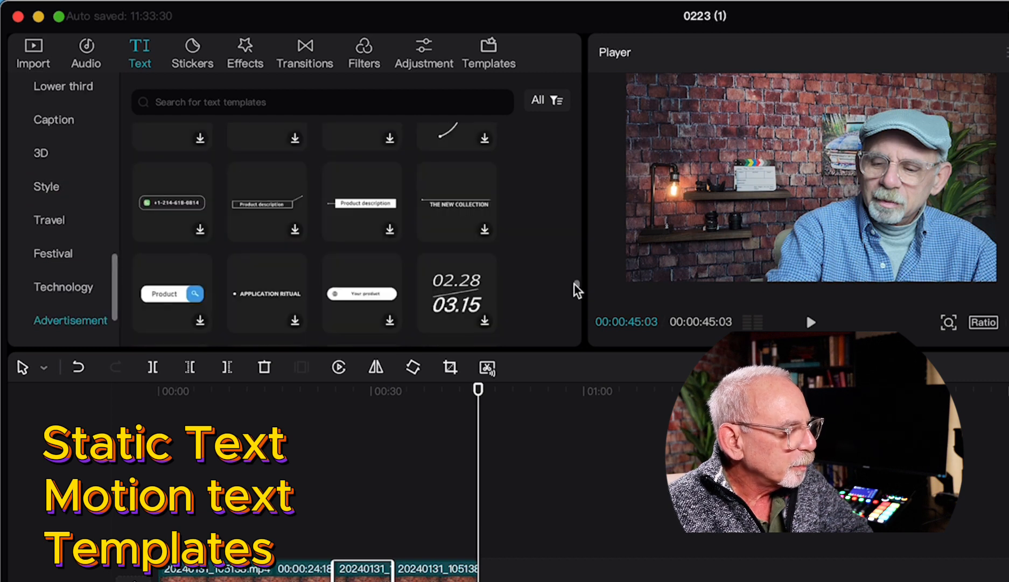
mouse_move(451, 302)
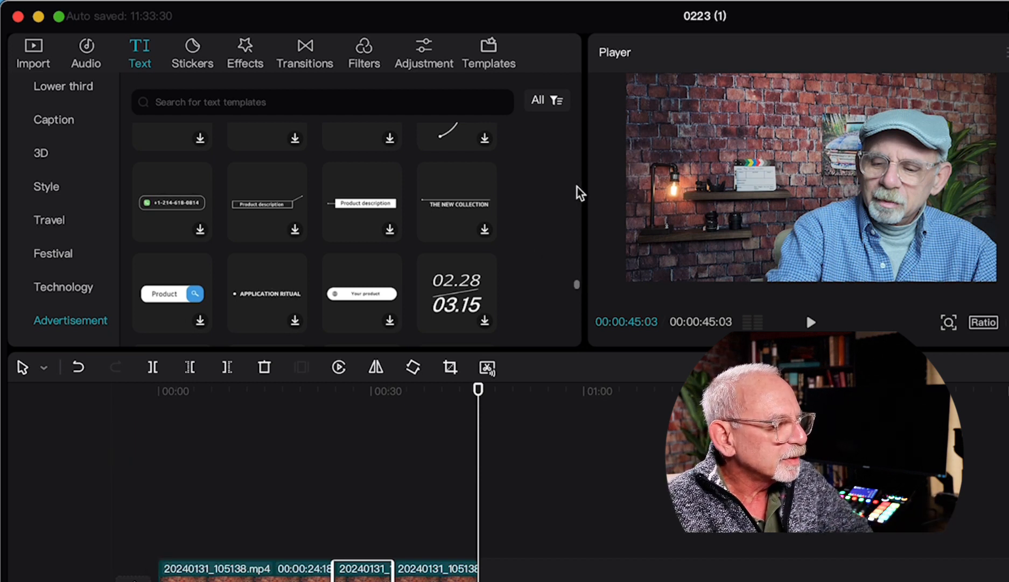
scroll(577, 192, up, 5)
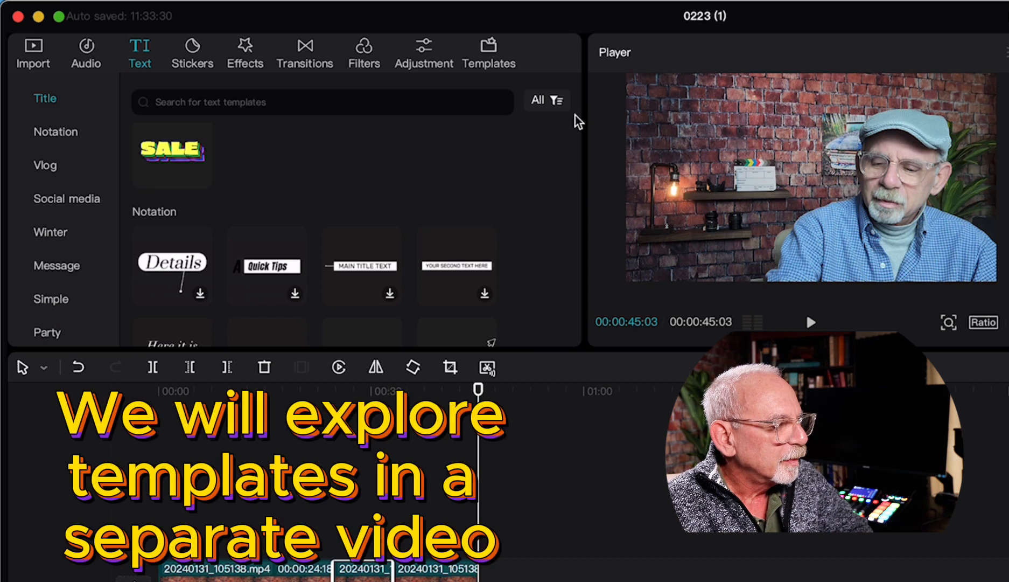
scroll(581, 132, up, 3)
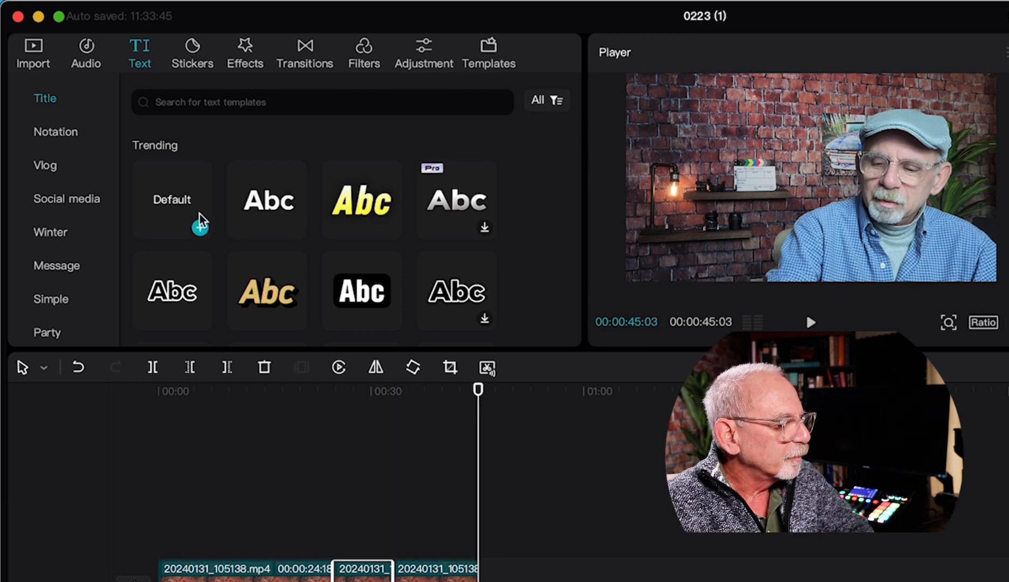
Step: Preview the Default text style, and add it above the first video clip at 00:00:13:21 on the timeline
click(172, 204)
click(172, 204)
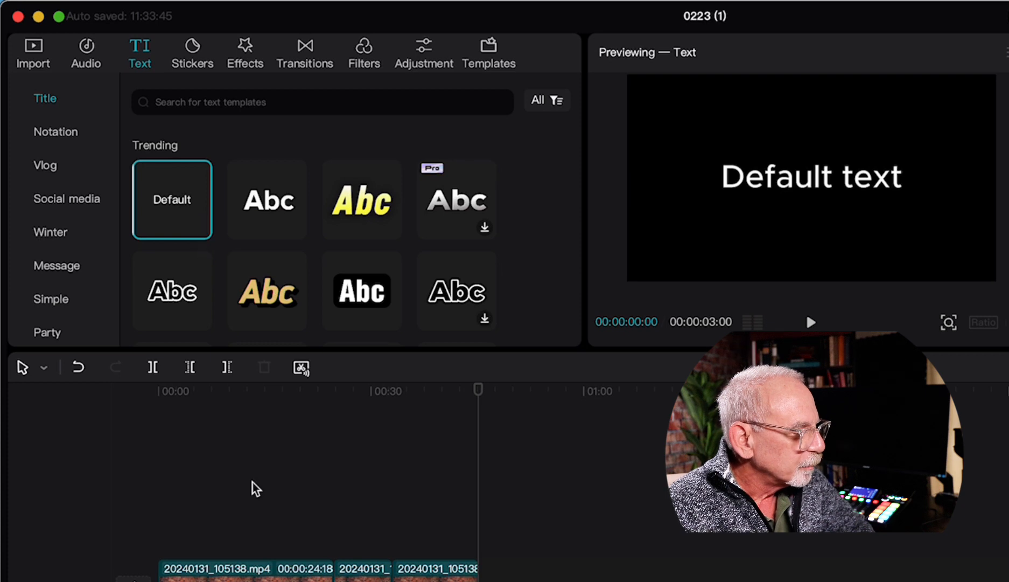
click(256, 495)
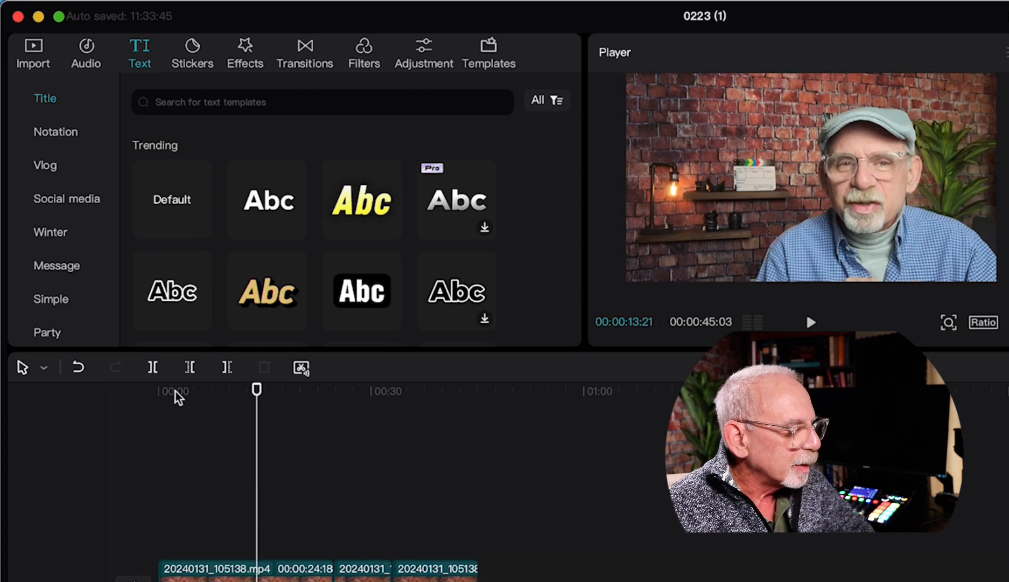
mouse_move(181, 219)
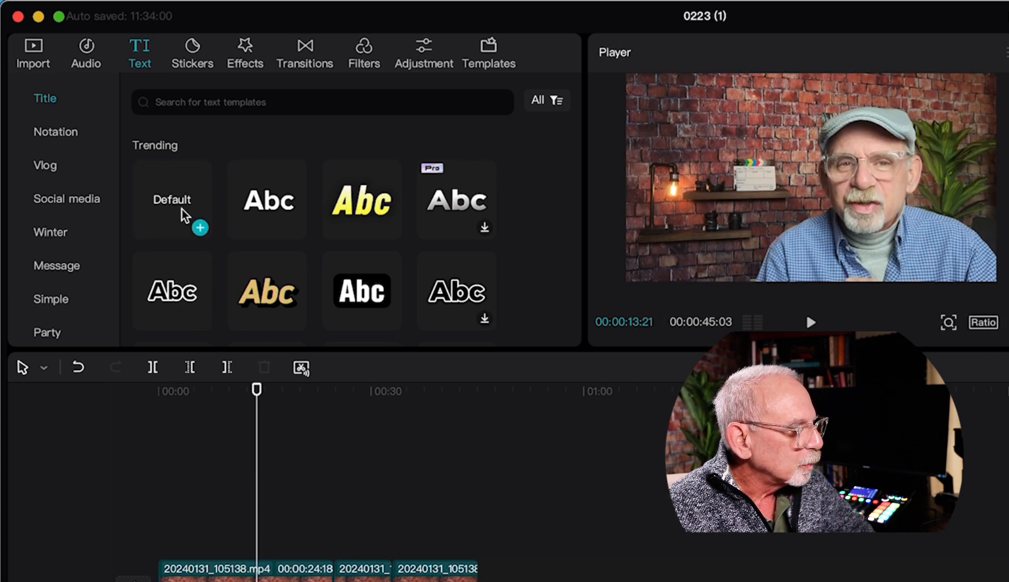
drag(182, 210, 259, 531)
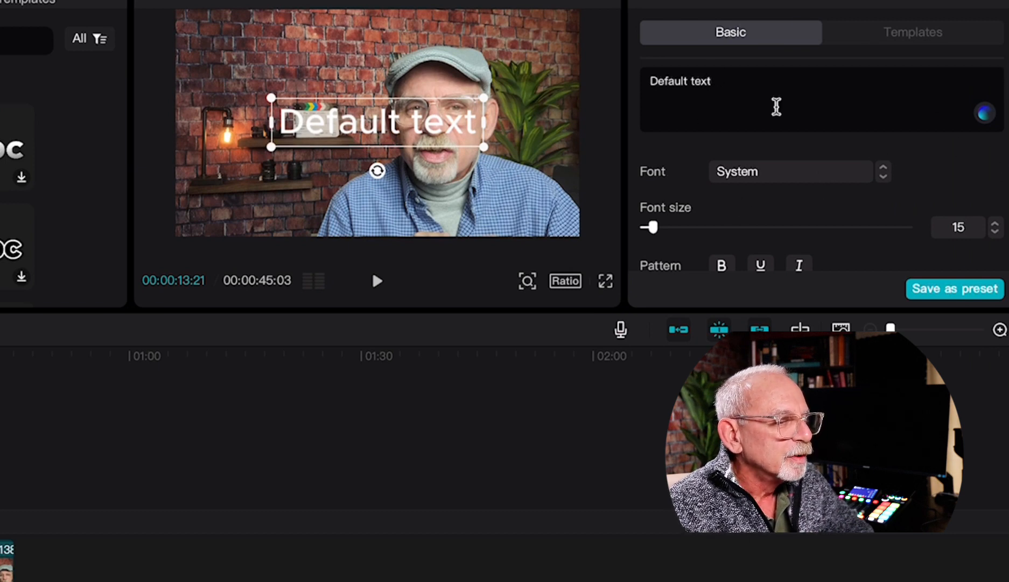
Step: Replace the default wording of the text clip with "Test Video"
double_click(723, 84)
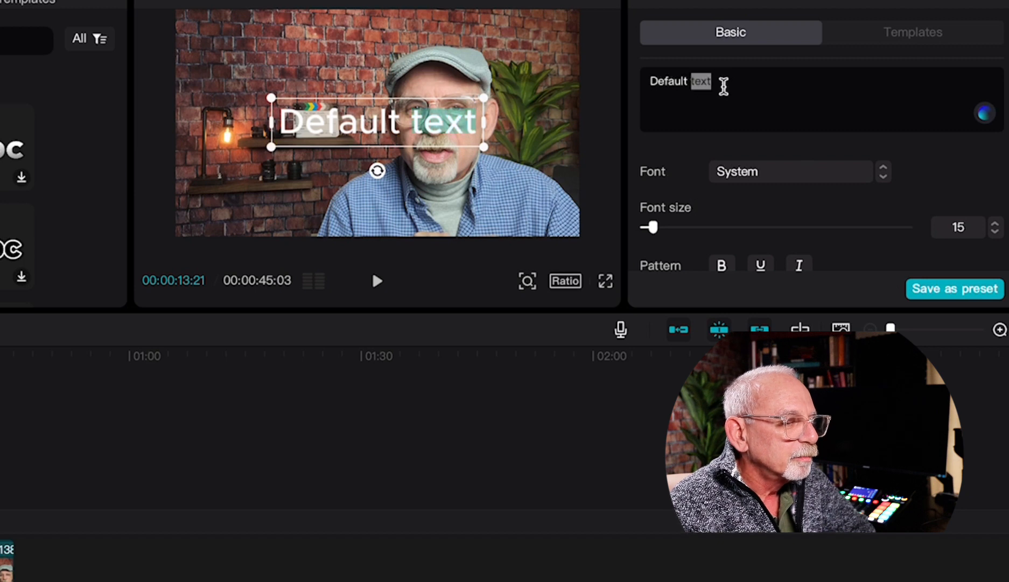
key(ctrl+a)
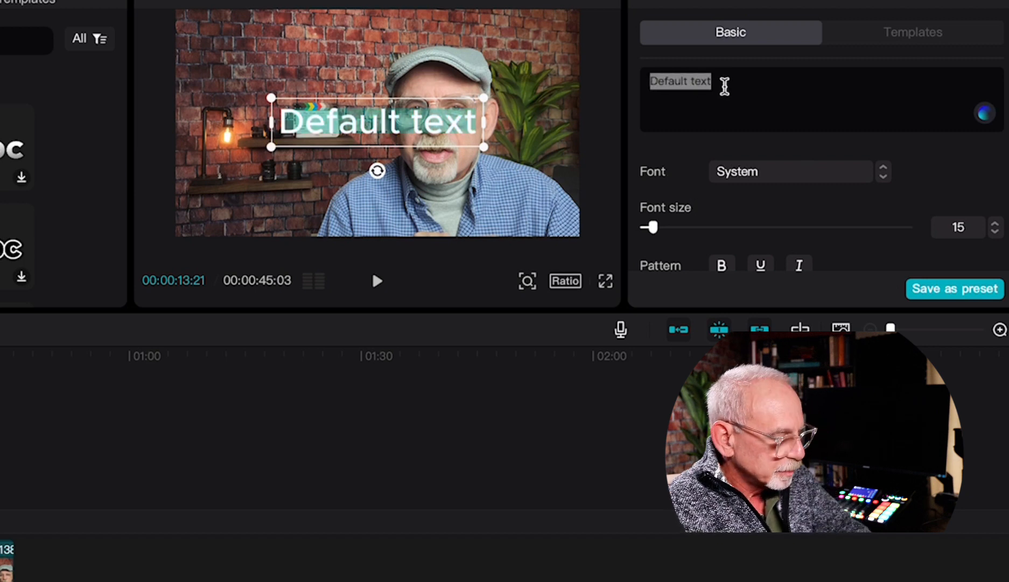
text(Test )
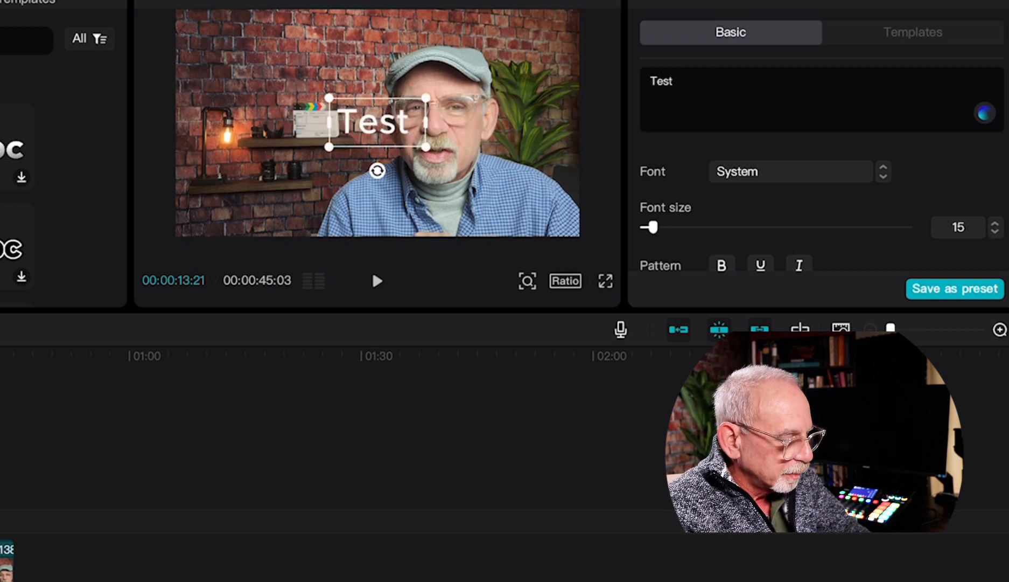
text(Video)
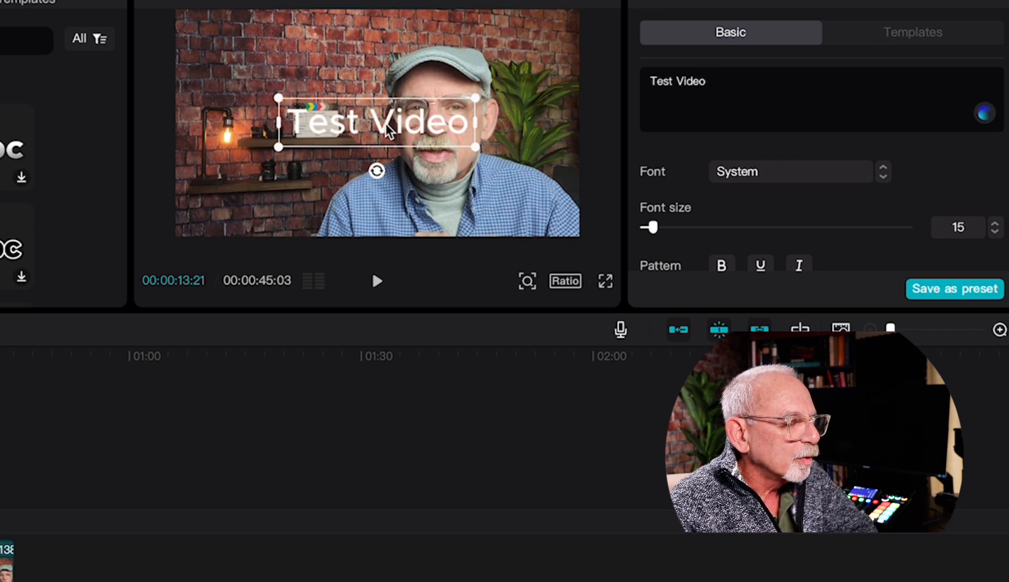
Step: Move the "Test Video" title to the upper-left area of the video frame, and scale it to fit beside the man's cap
drag(387, 123, 295, 52)
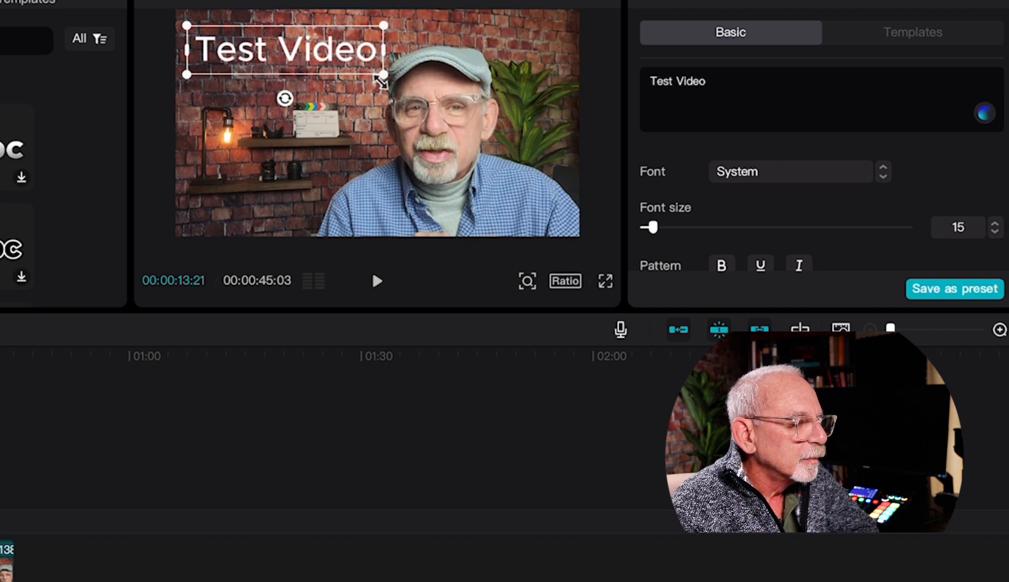
drag(385, 76, 333, 90)
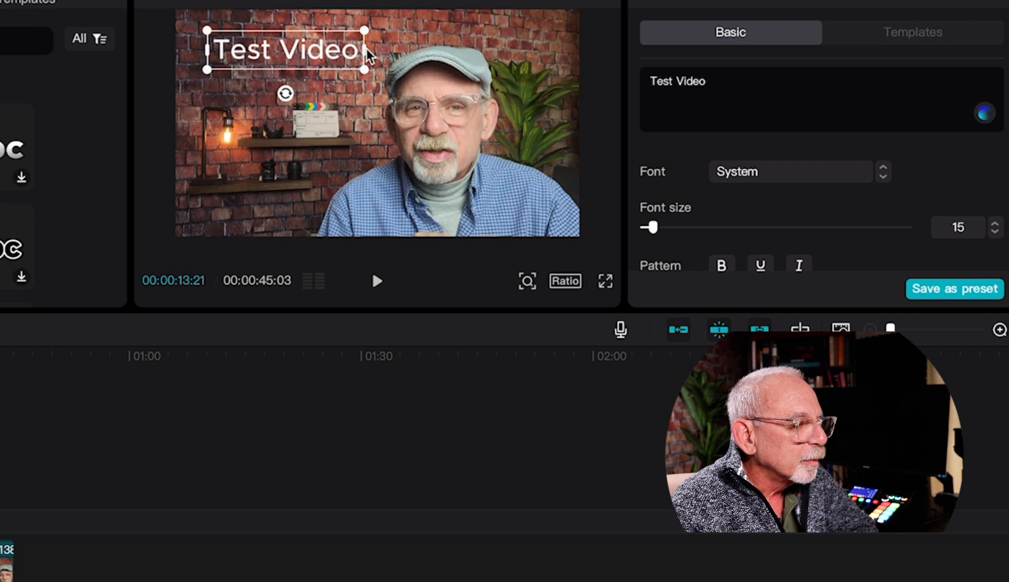
mouse_move(367, 50)
mouse_down()
mouse_move(504, 40)
mouse_move(376, 42)
mouse_up()
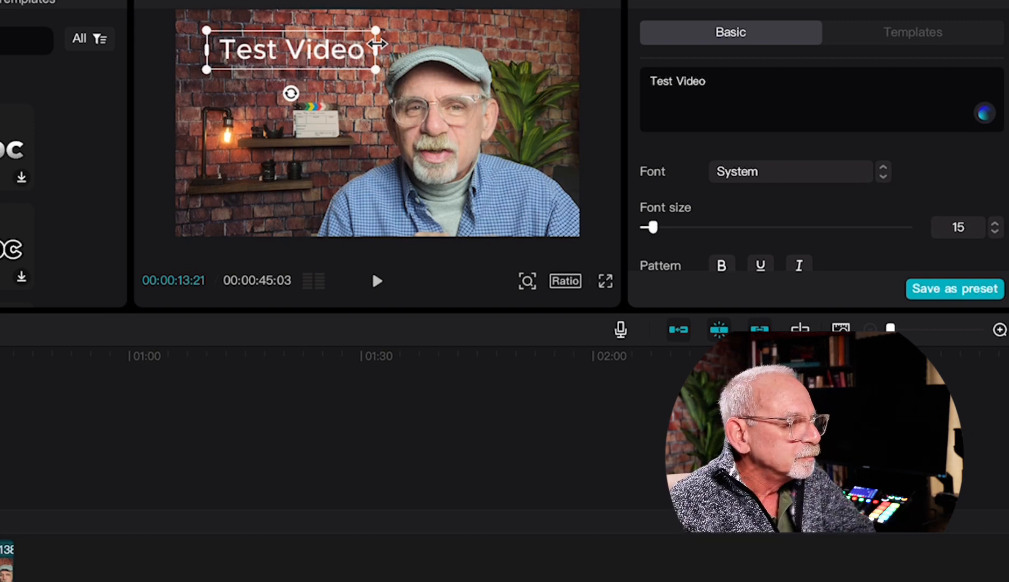
drag(376, 70, 426, 115)
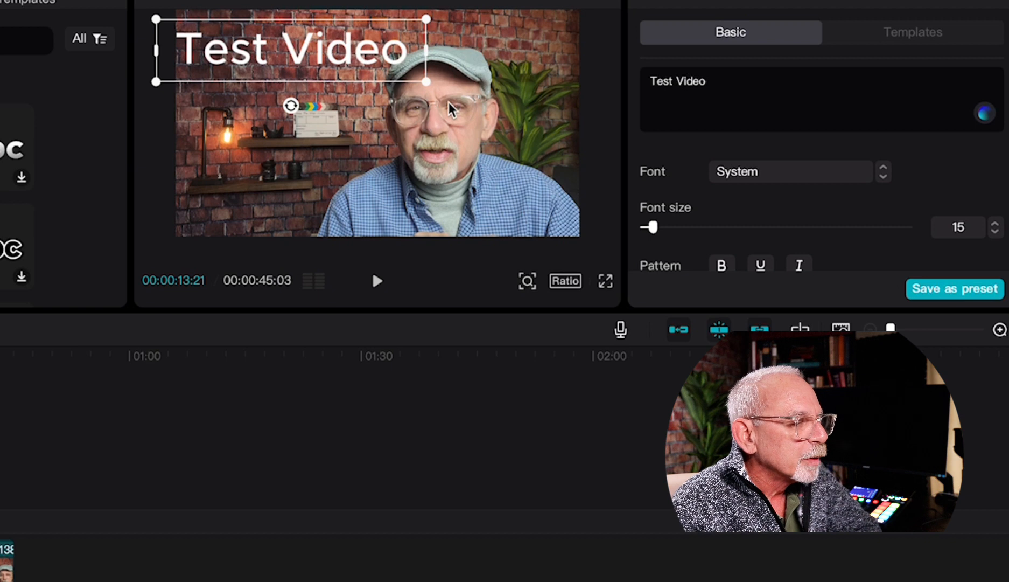
drag(427, 83, 370, 51)
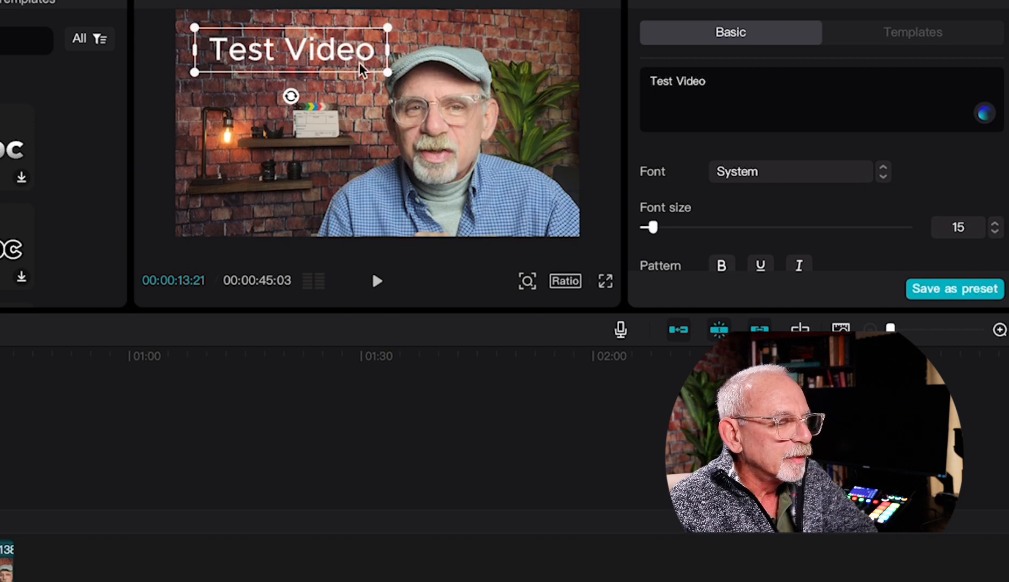
Step: Change the title's font to ChunkFive and set its font size to 16
click(849, 174)
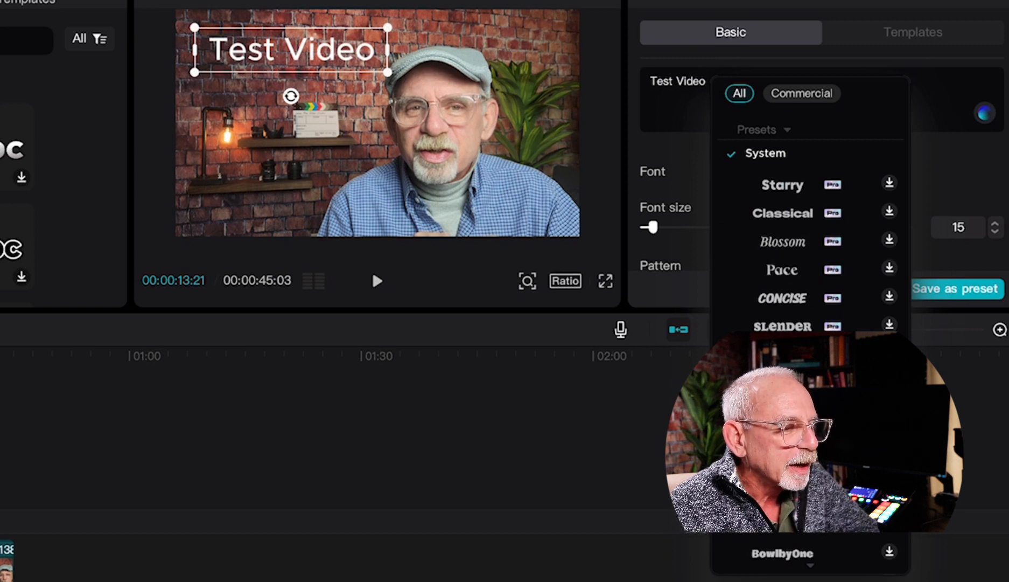
click(783, 411)
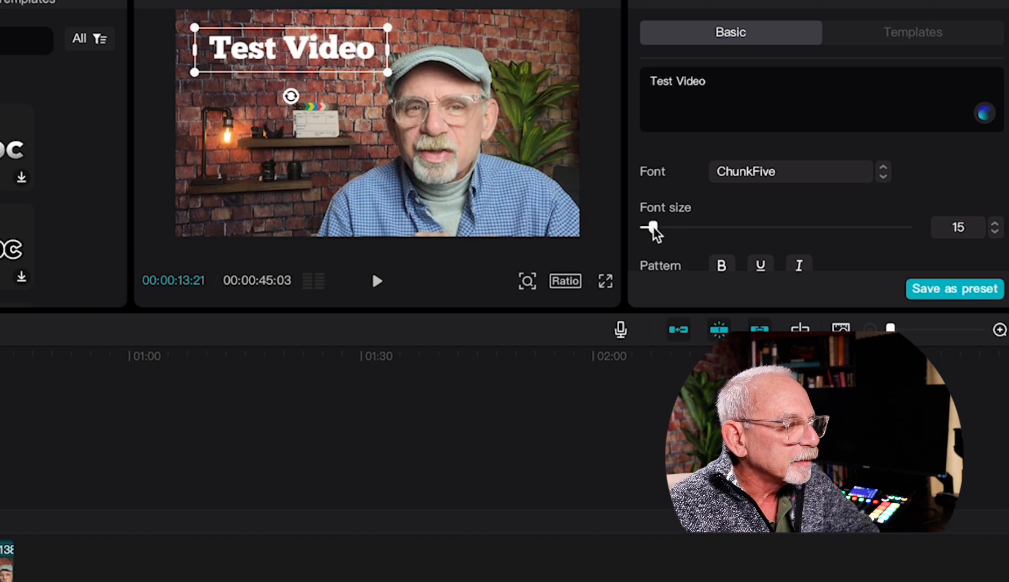
mouse_move(654, 227)
mouse_down()
mouse_move(712, 229)
mouse_move(644, 235)
mouse_move(654, 237)
mouse_up()
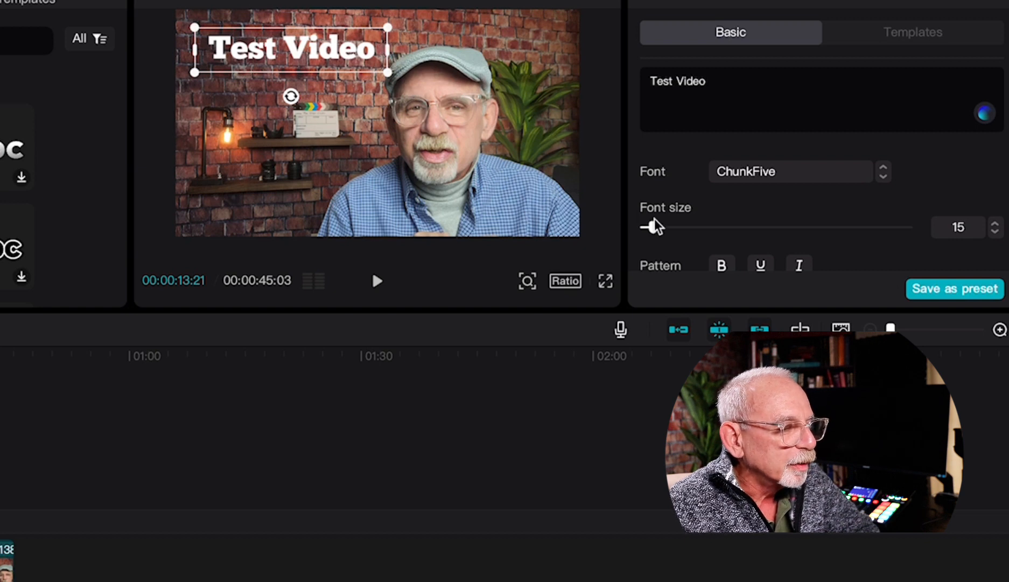
drag(654, 227, 657, 228)
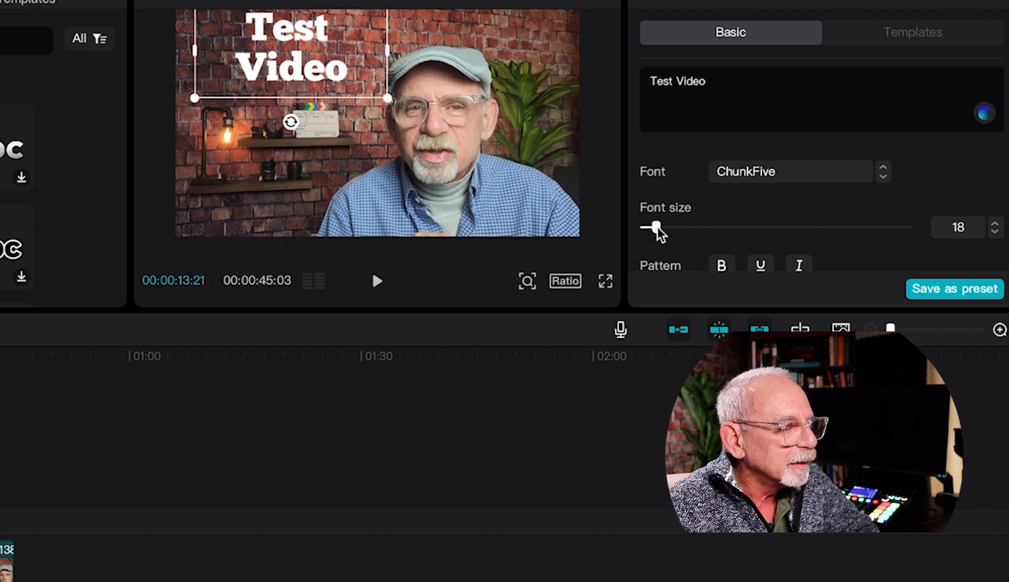
drag(657, 227, 655, 226)
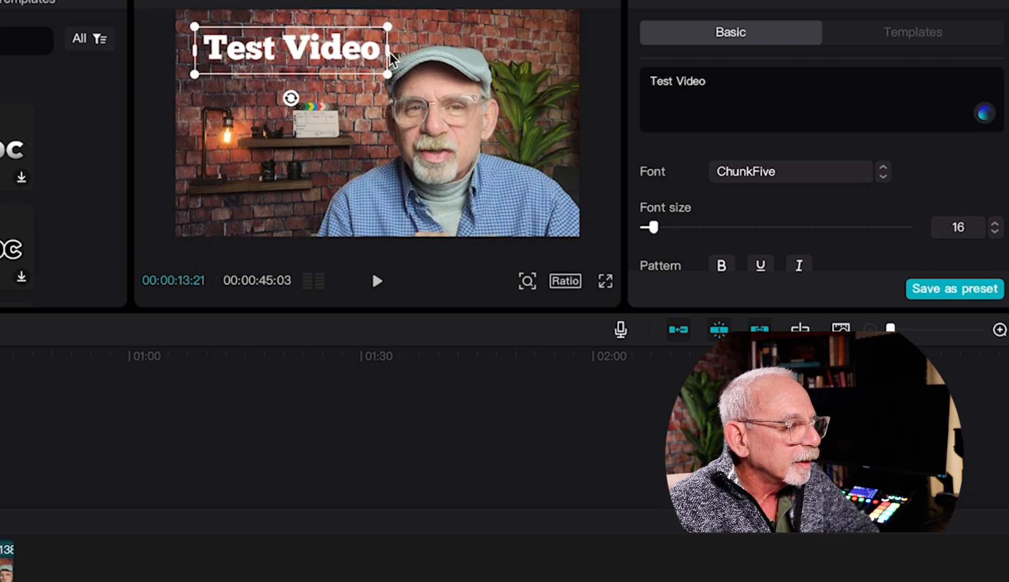
Step: Set the title's font size to 26 in a widened text box, and narrow the box so the words wrap onto two lines
drag(389, 51, 539, 59)
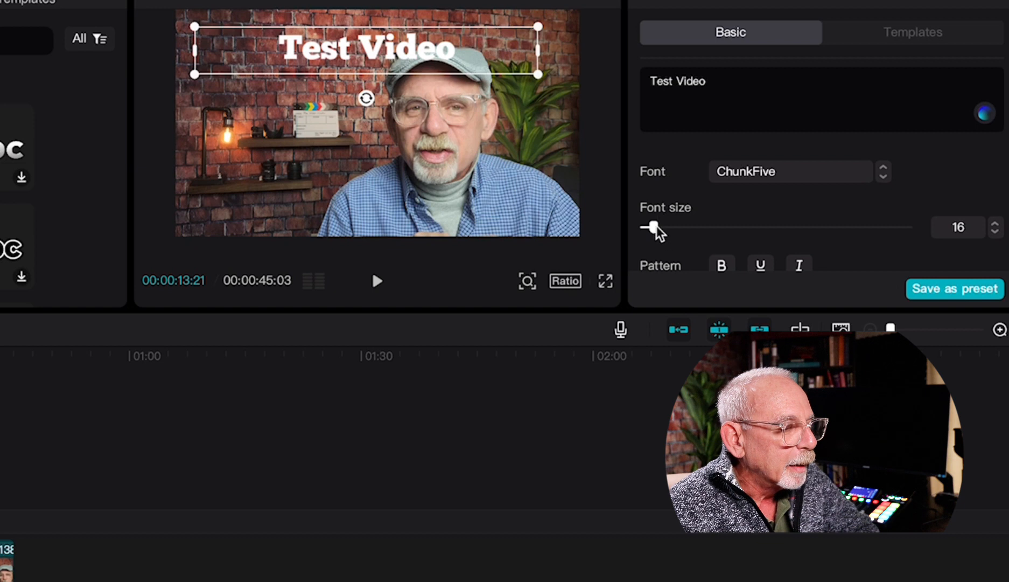
drag(655, 228, 665, 230)
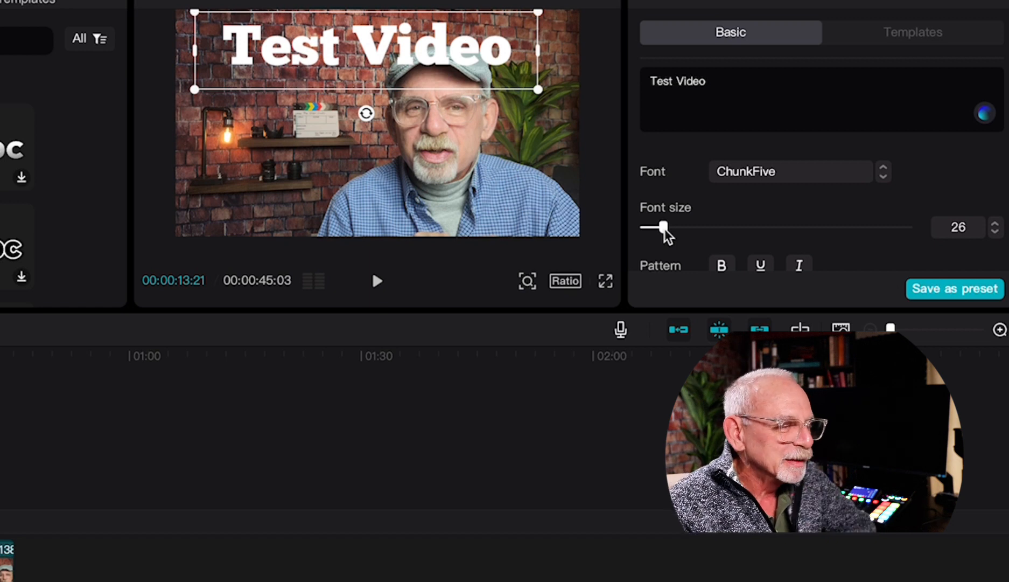
click(539, 48)
click(467, 50)
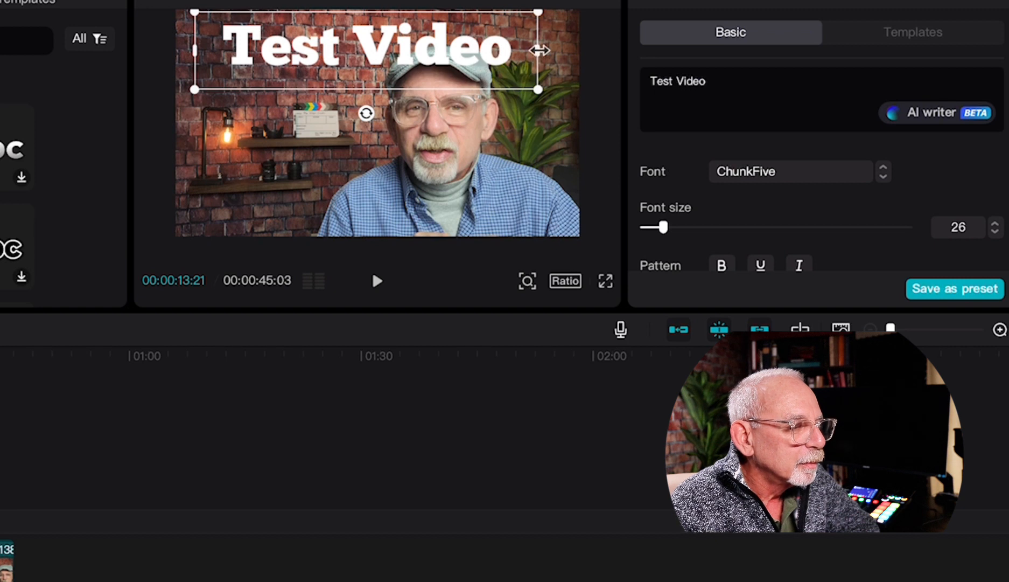
drag(536, 49, 430, 58)
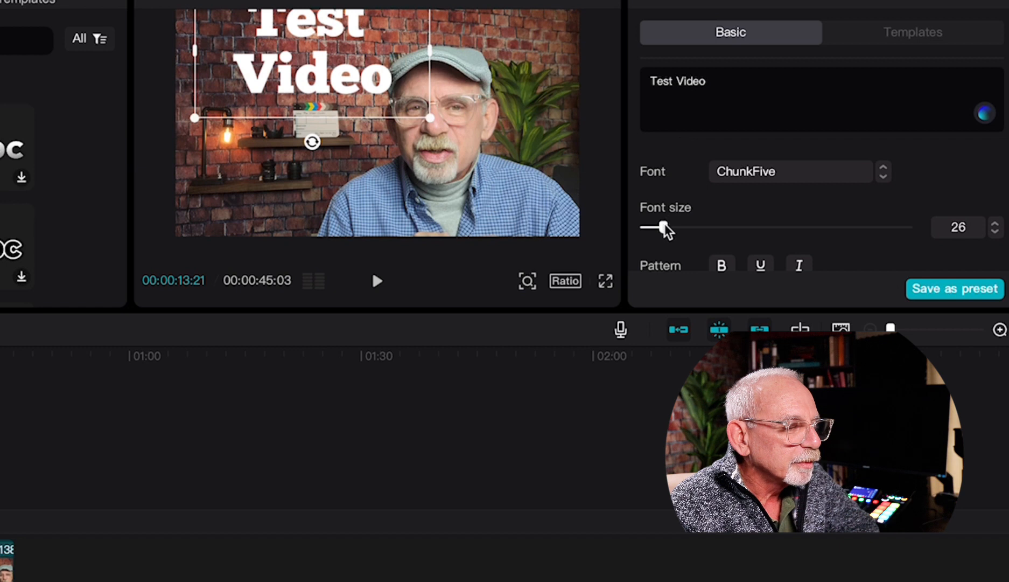
Step: Set the title's font size to 18, and move the title into the upper-left corner of the video frame
drag(664, 224, 657, 224)
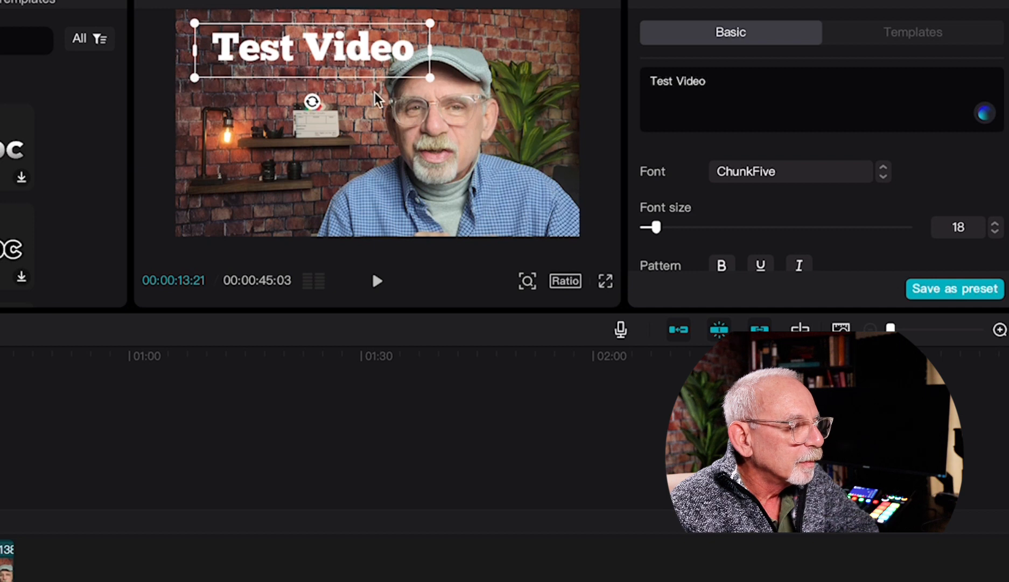
drag(339, 57, 319, 53)
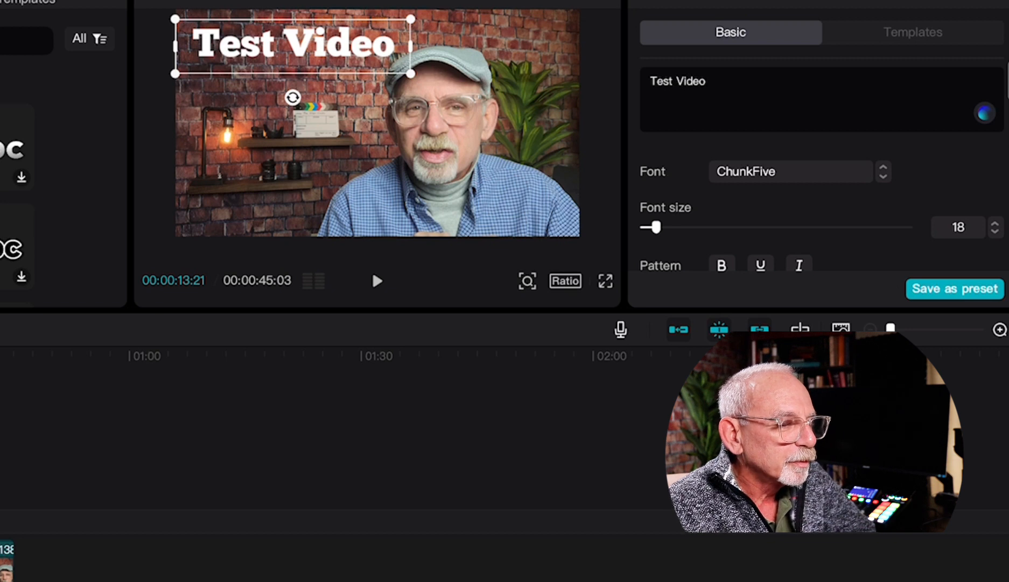
Step: Try the underline and italic styles on the title, turning each one off again
scroll(1003, 125, down, 5)
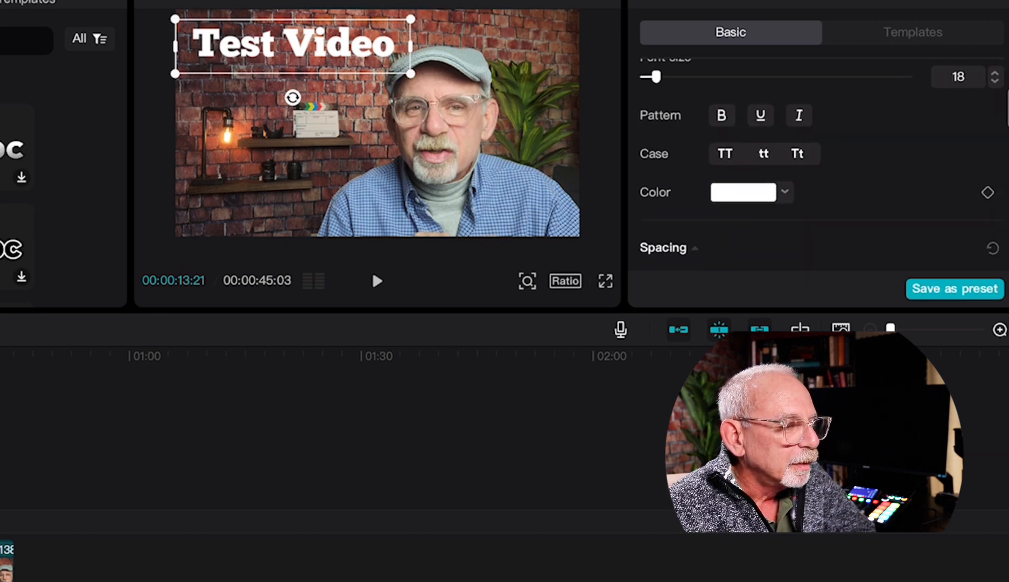
click(722, 127)
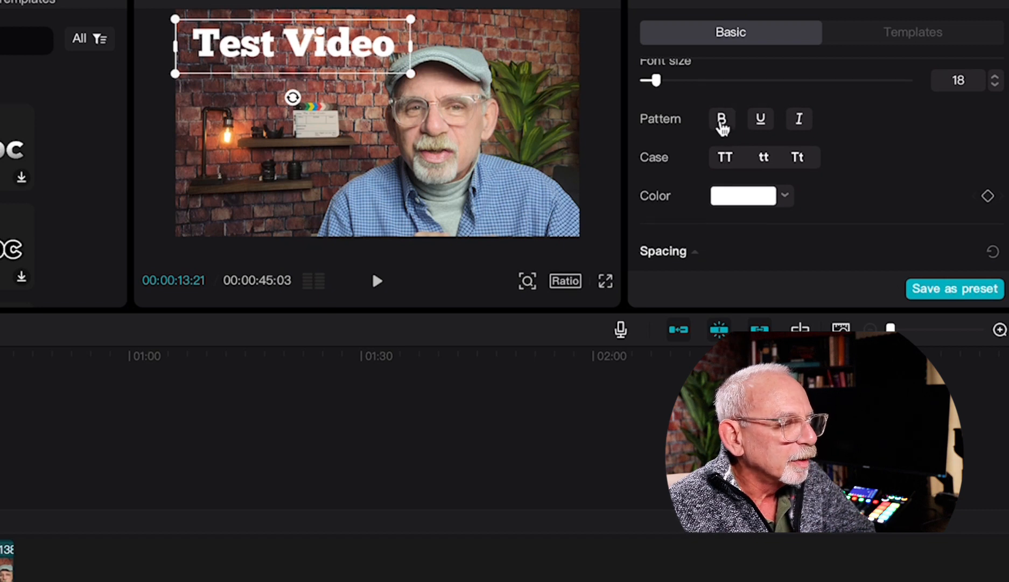
click(760, 127)
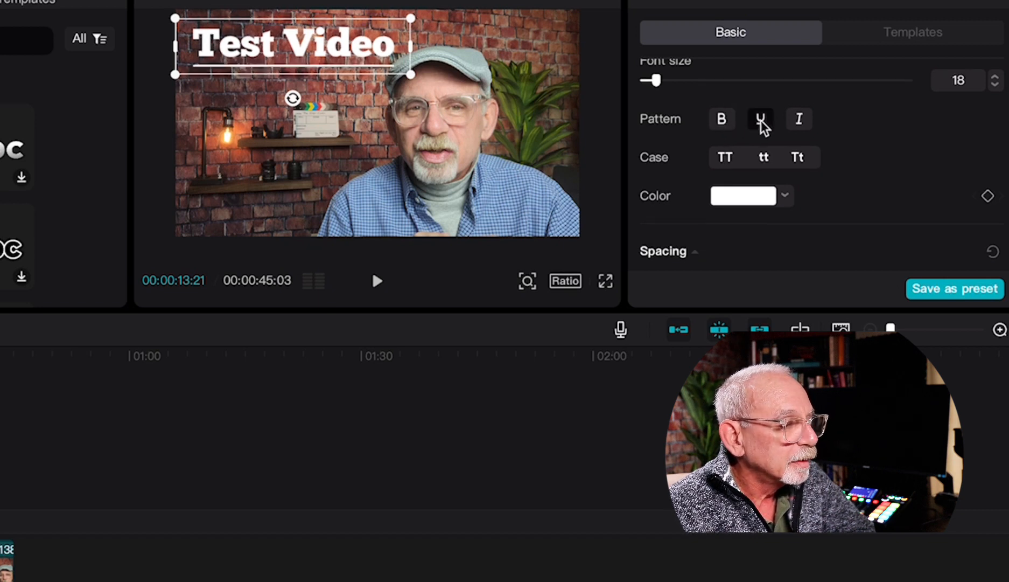
click(761, 125)
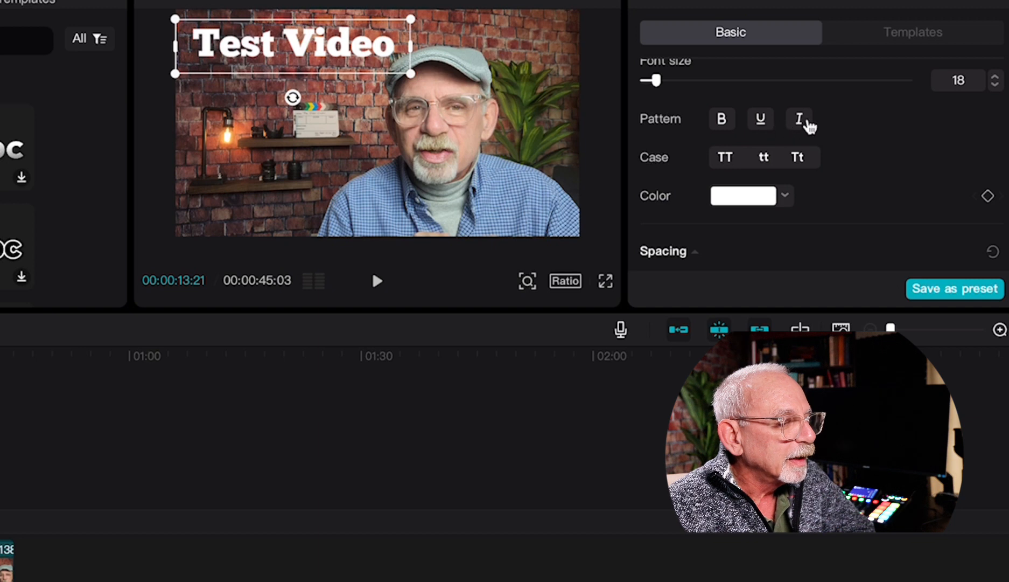
click(800, 127)
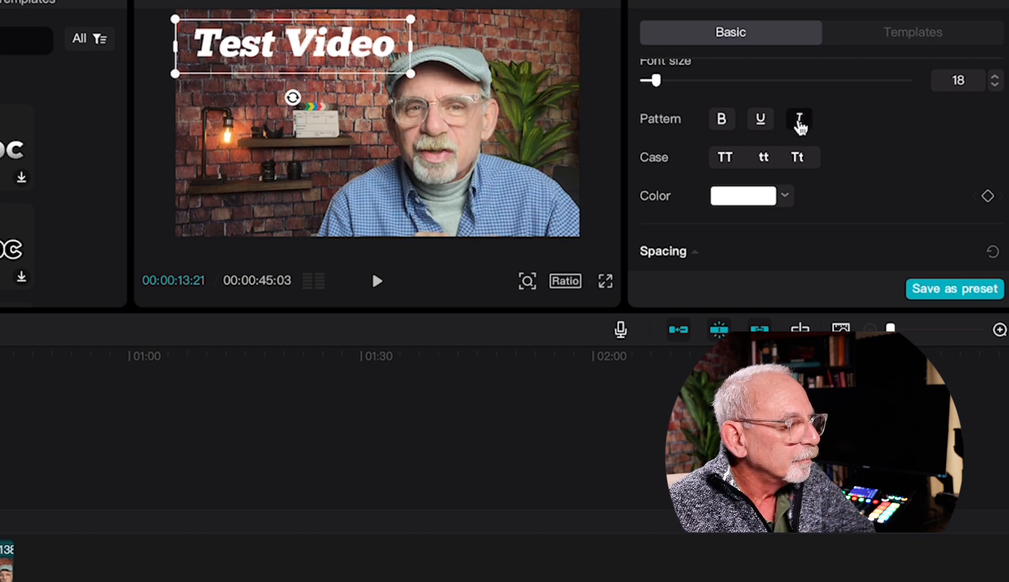
click(800, 127)
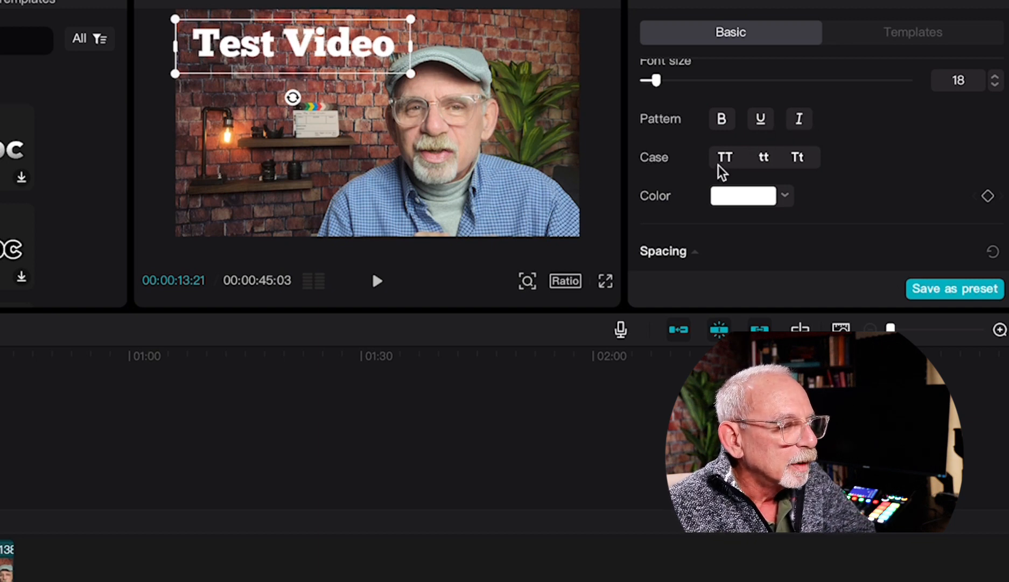
Step: Try uppercase and lowercase on the title, and restore title case
click(723, 160)
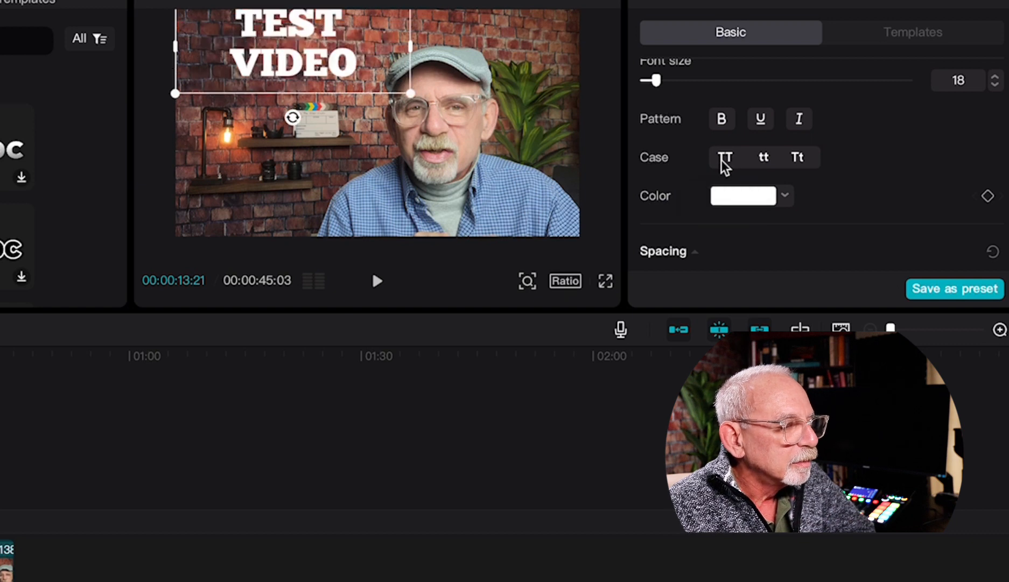
click(763, 159)
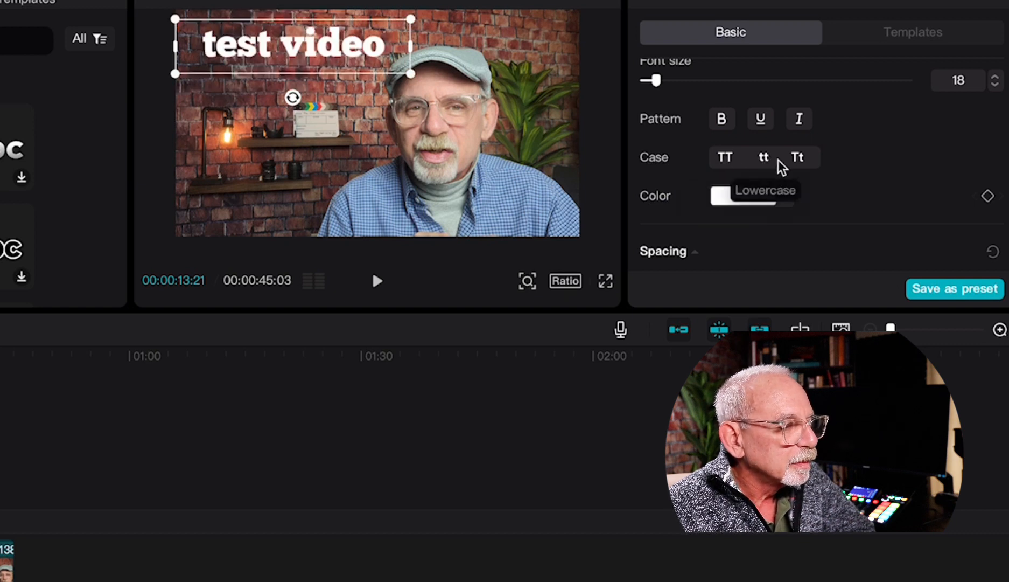
click(799, 160)
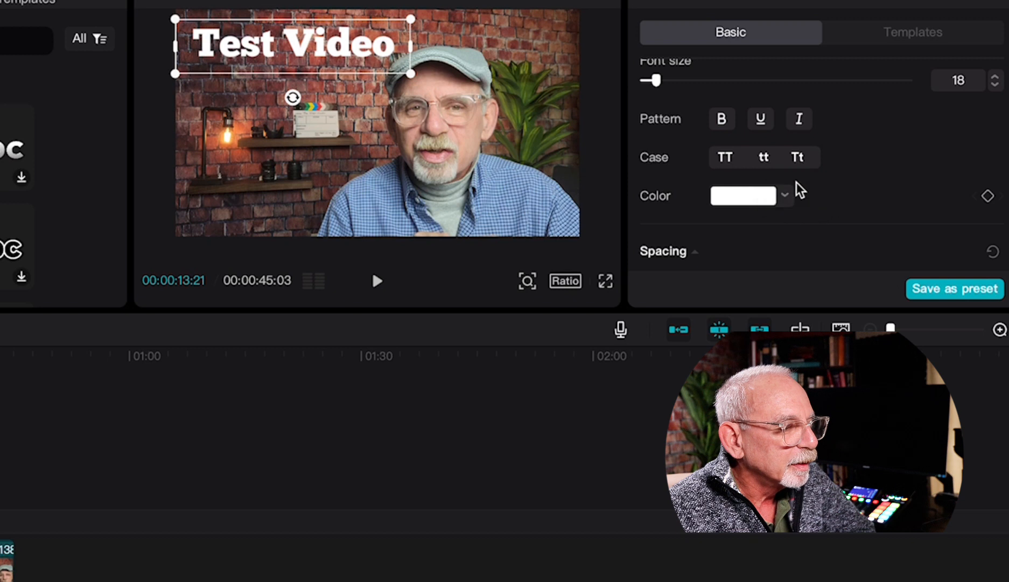
Step: Try a range of light and dark blue shades as the title's text color
click(784, 198)
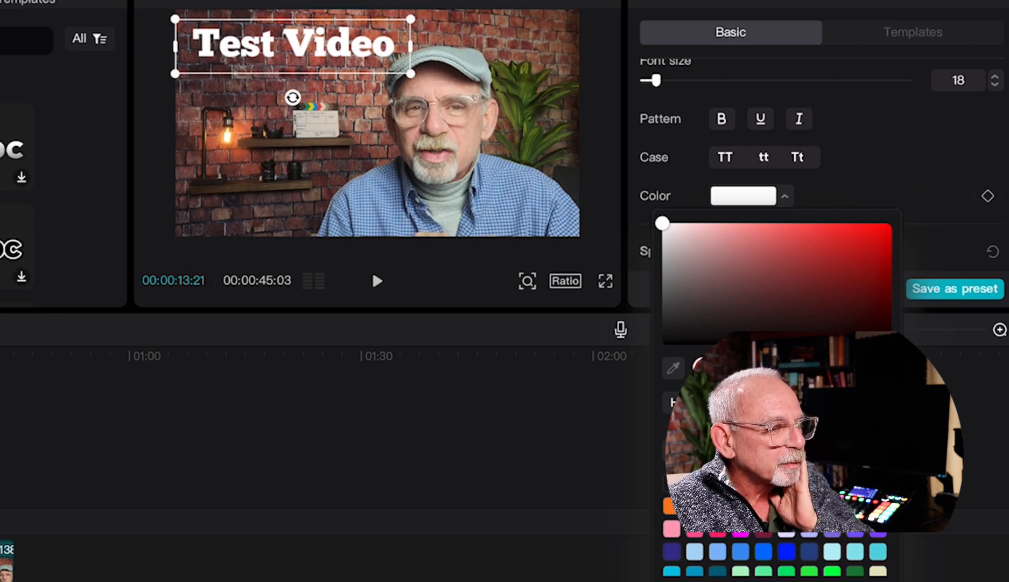
click(808, 367)
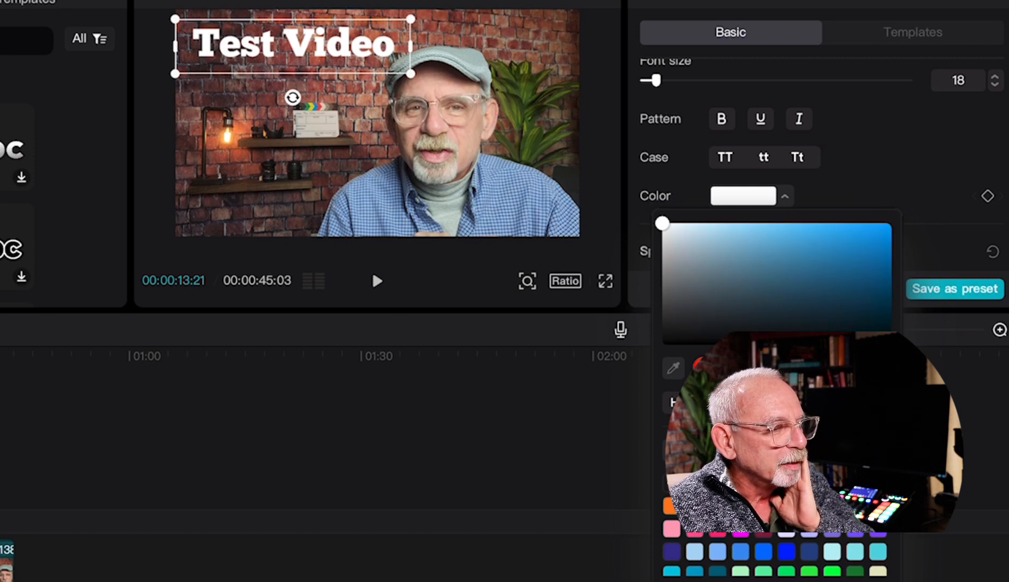
click(766, 238)
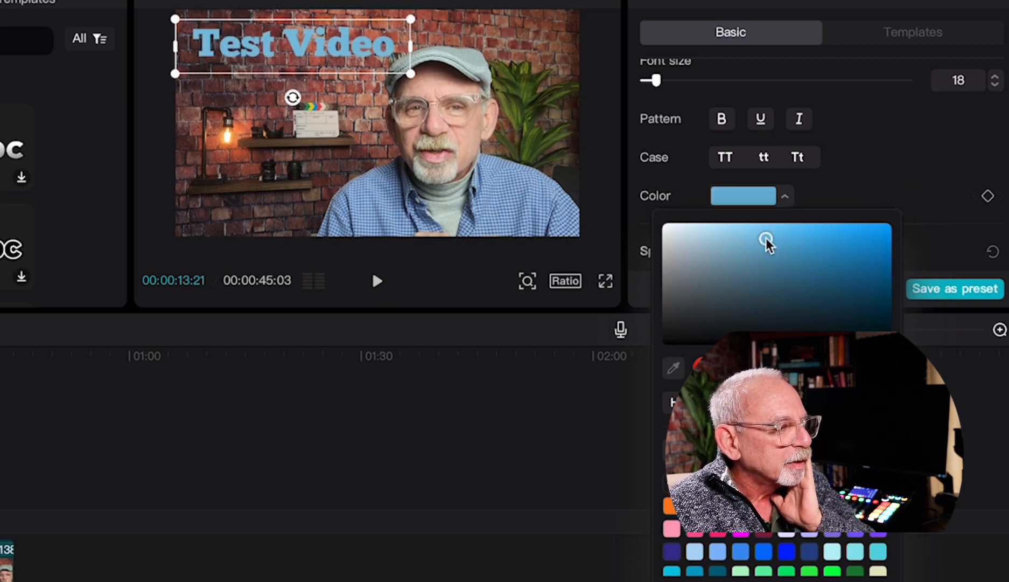
click(808, 277)
click(843, 257)
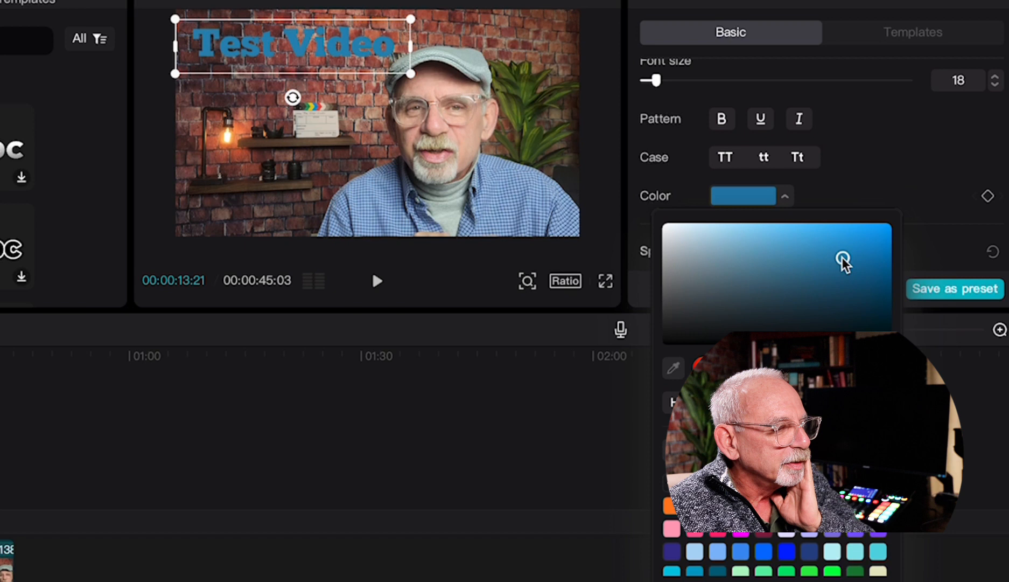
click(875, 237)
click(869, 307)
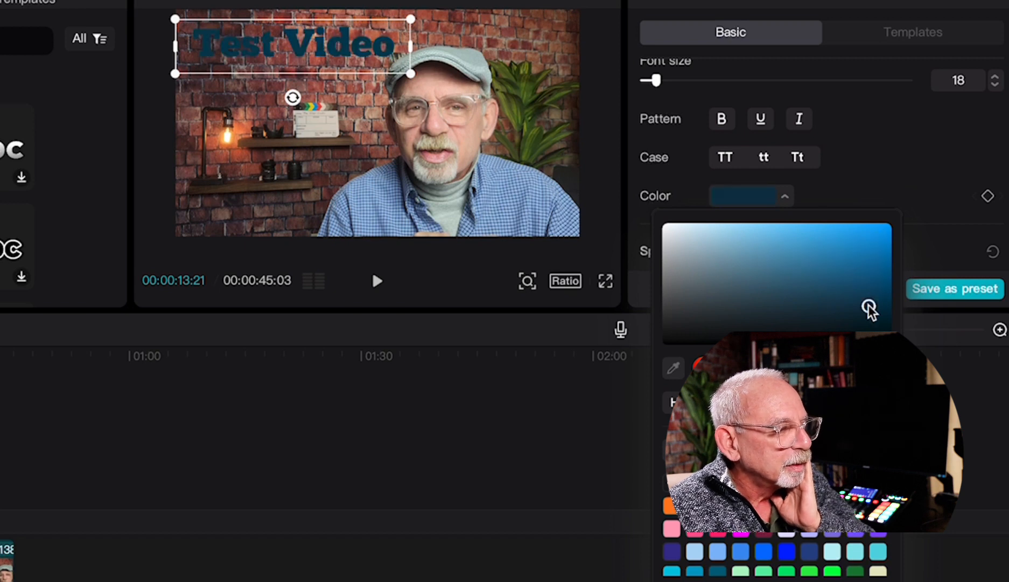
click(807, 323)
click(773, 284)
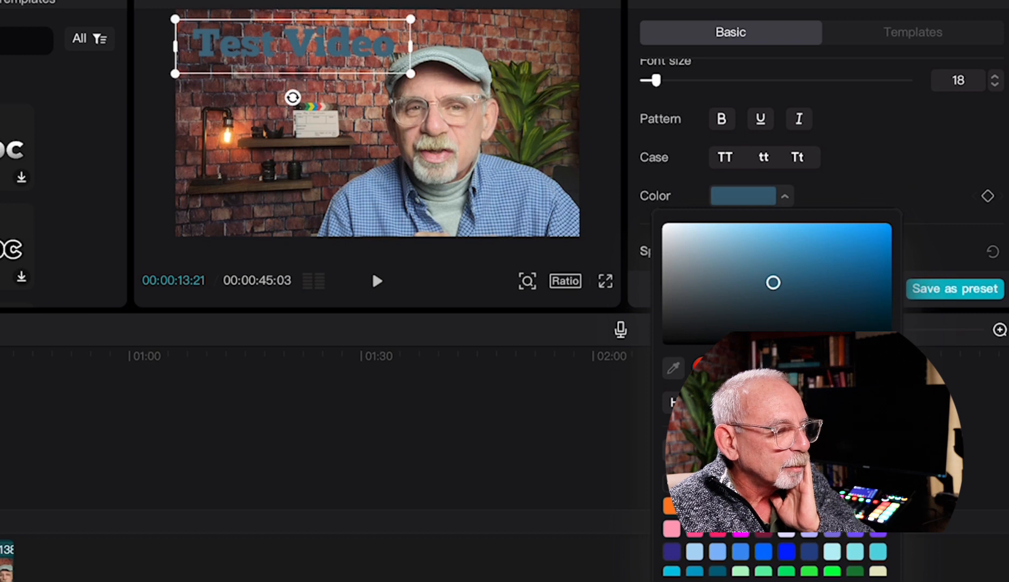
Step: Try red shades on the title text, and settle on an off-white color
click(810, 505)
click(829, 263)
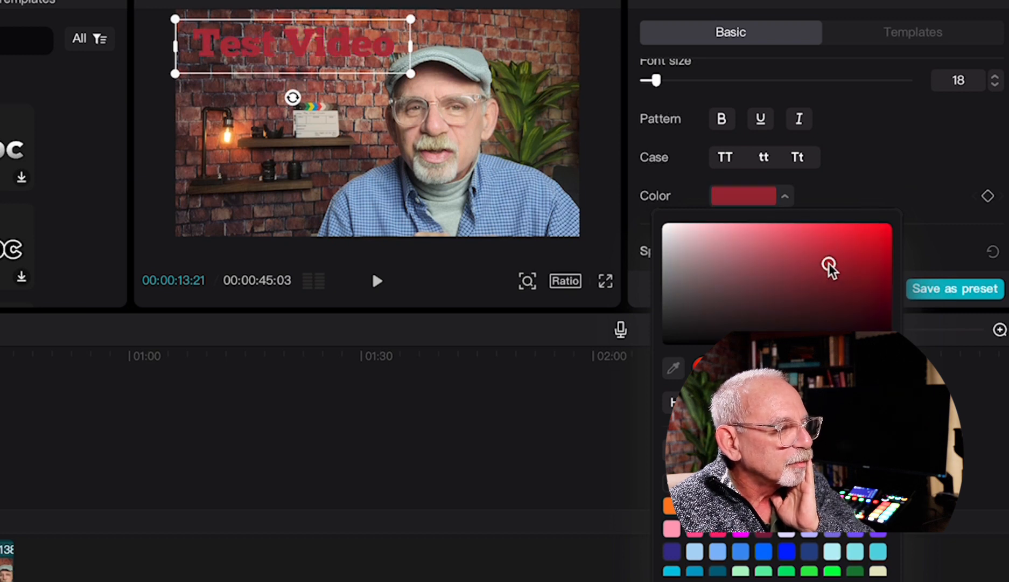
click(862, 252)
click(856, 315)
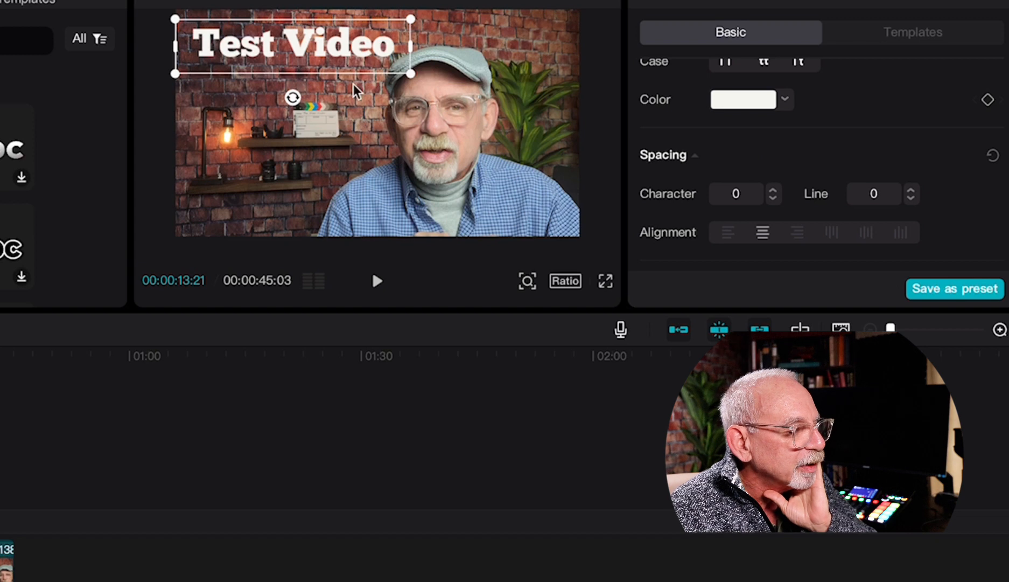
Step: Increase the title's character spacing to 11
click(773, 191)
click(773, 191)
click(773, 191)
click(773, 191)
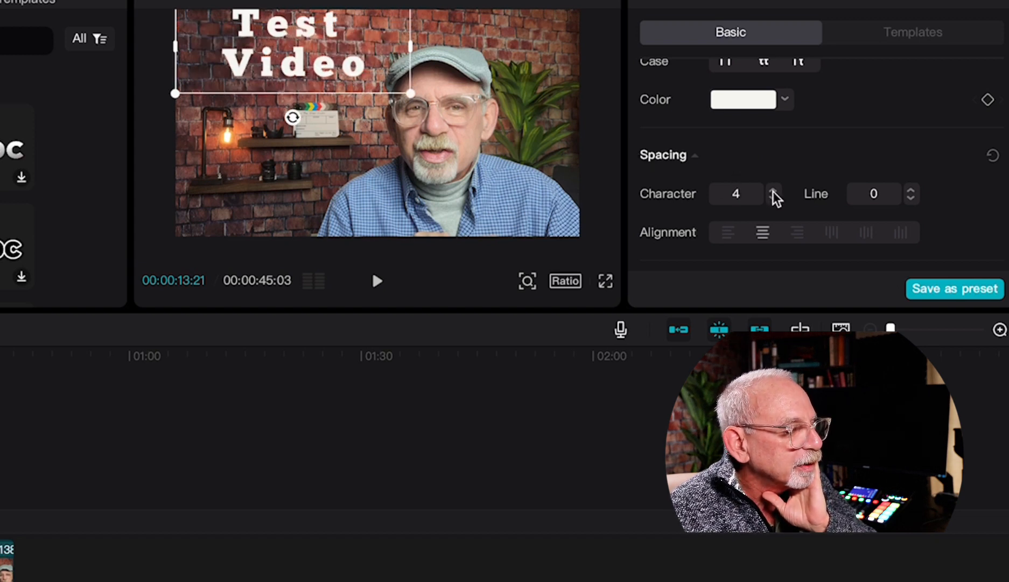
click(772, 192)
click(773, 192)
click(773, 192)
click(773, 192)
click(773, 192)
click(773, 191)
click(773, 191)
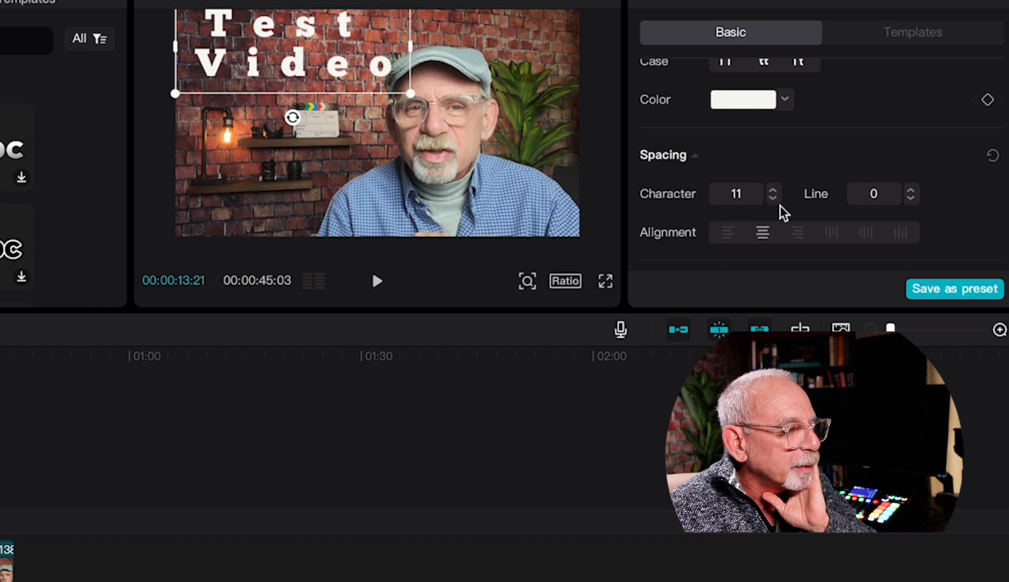
Step: Return the title's character spacing to 0
click(777, 197)
click(776, 197)
click(777, 197)
click(777, 198)
click(777, 197)
click(777, 198)
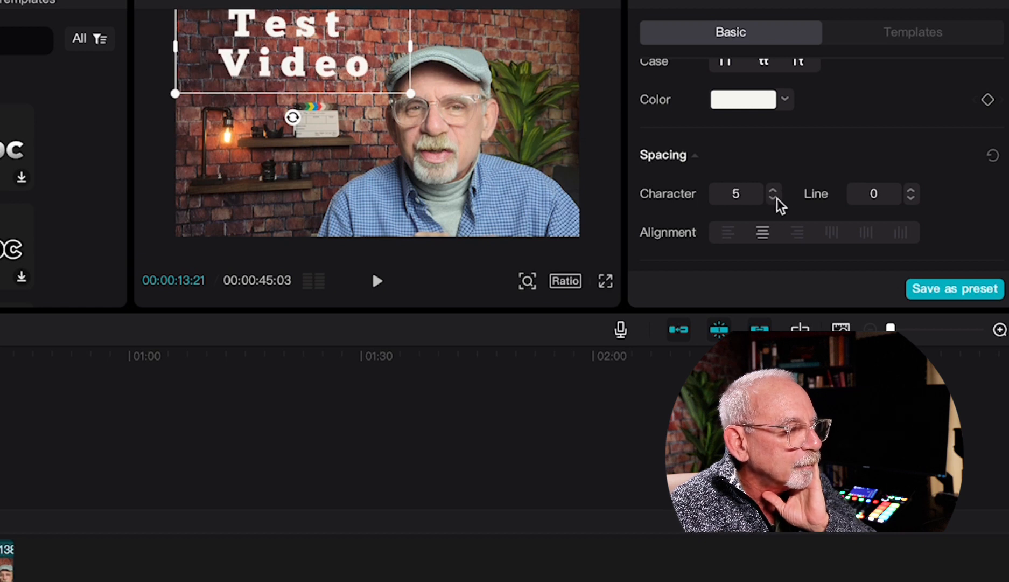
click(776, 198)
click(776, 198)
click(777, 198)
click(776, 198)
click(776, 198)
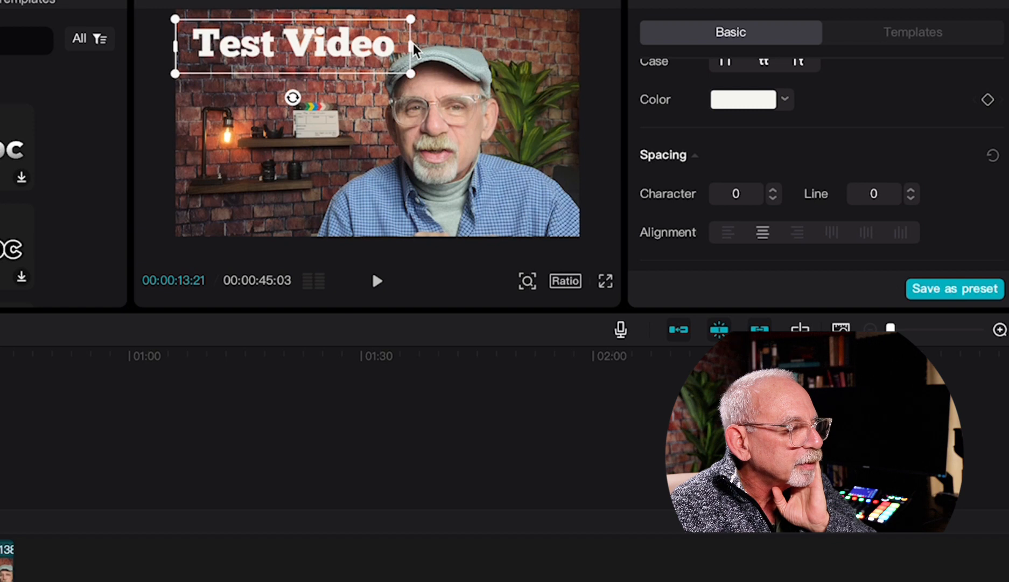
Step: Narrow the text box so the title wraps onto two lines, and increase its line spacing to 12
drag(409, 44, 376, 43)
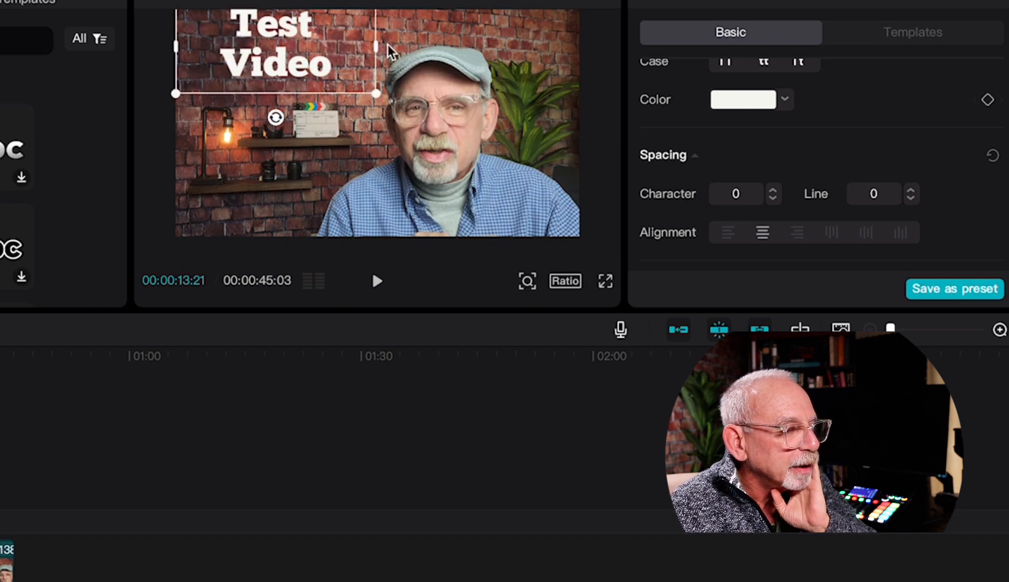
click(911, 189)
click(911, 189)
click(911, 189)
click(911, 189)
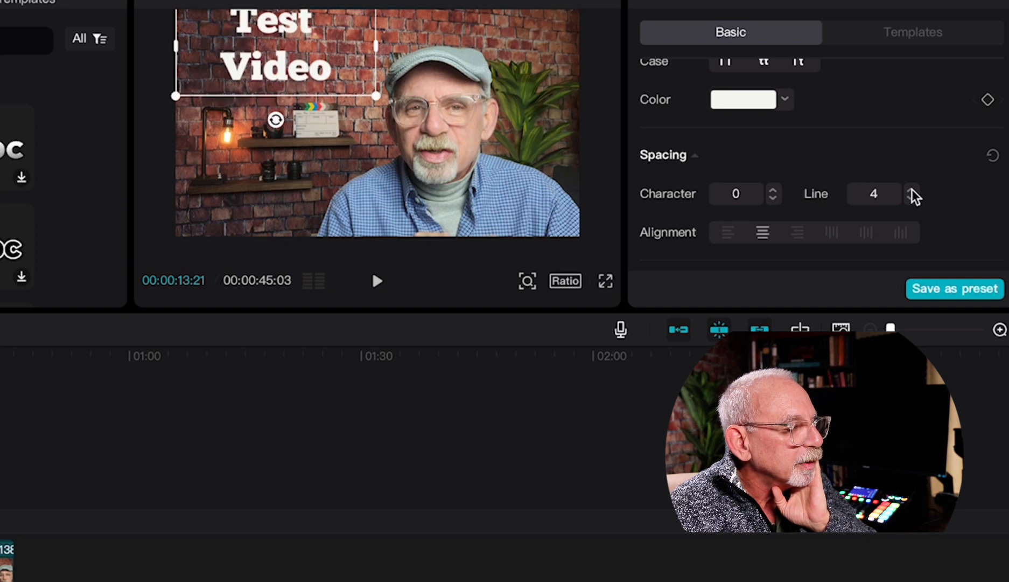
click(911, 189)
click(911, 189)
click(911, 189)
click(911, 189)
click(911, 189)
click(912, 189)
click(911, 189)
click(911, 189)
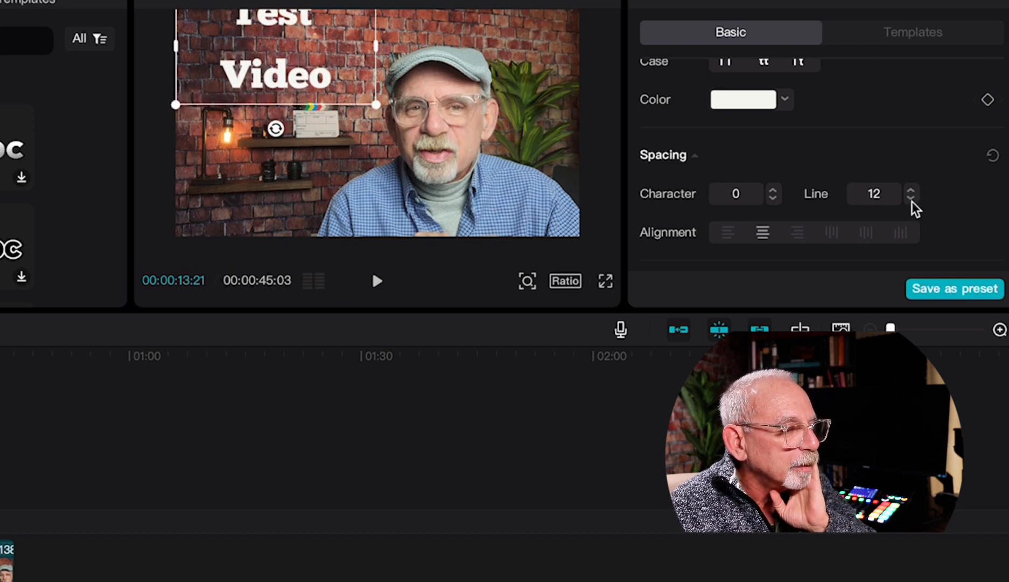
Step: Reset the title's line spacing to 0, and widen the text box so the words fit on one line
click(911, 198)
click(911, 198)
click(911, 198)
click(911, 198)
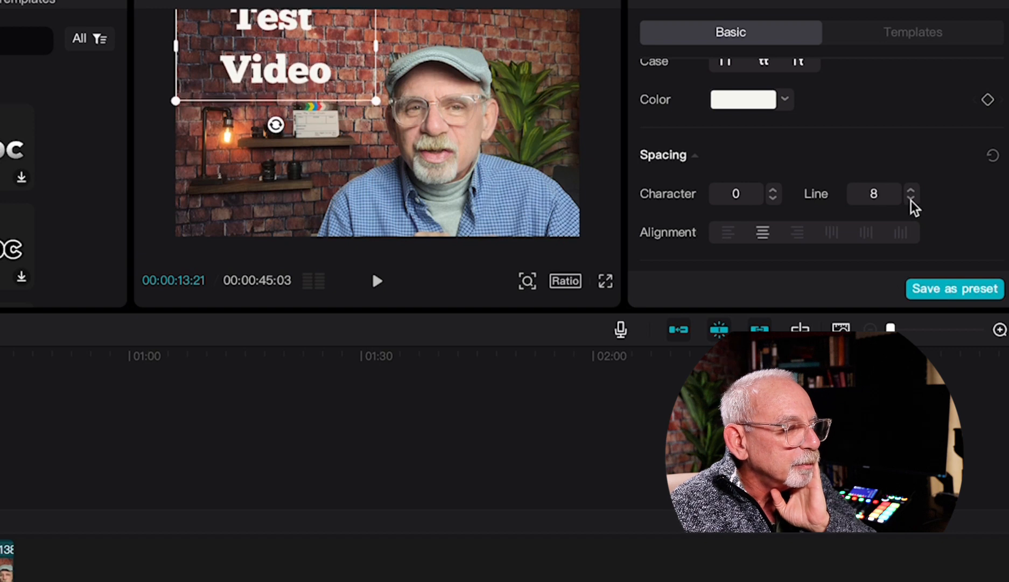
click(912, 198)
click(911, 198)
click(911, 199)
click(912, 198)
click(911, 198)
click(912, 199)
click(911, 198)
click(912, 198)
click(911, 198)
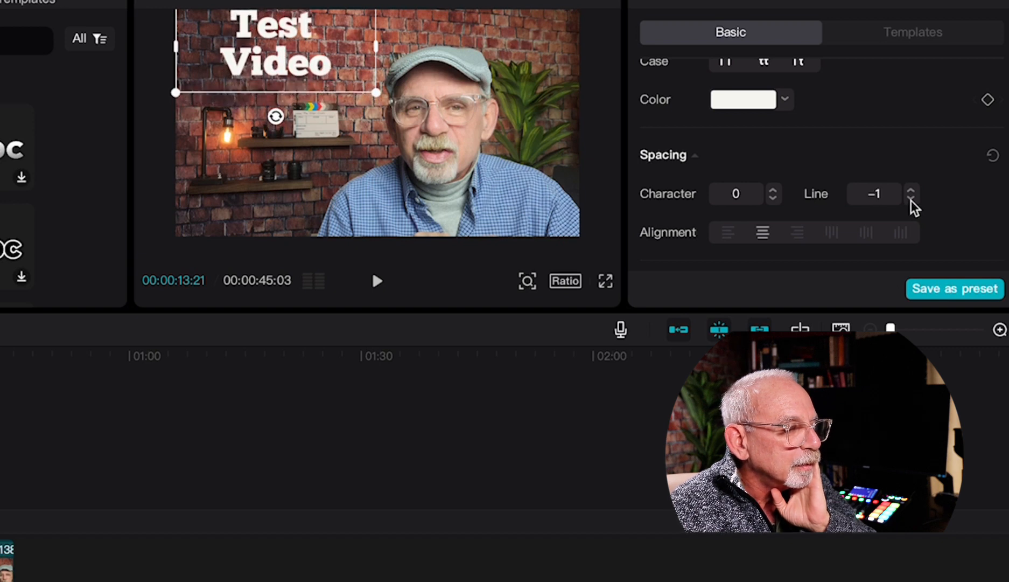
click(910, 189)
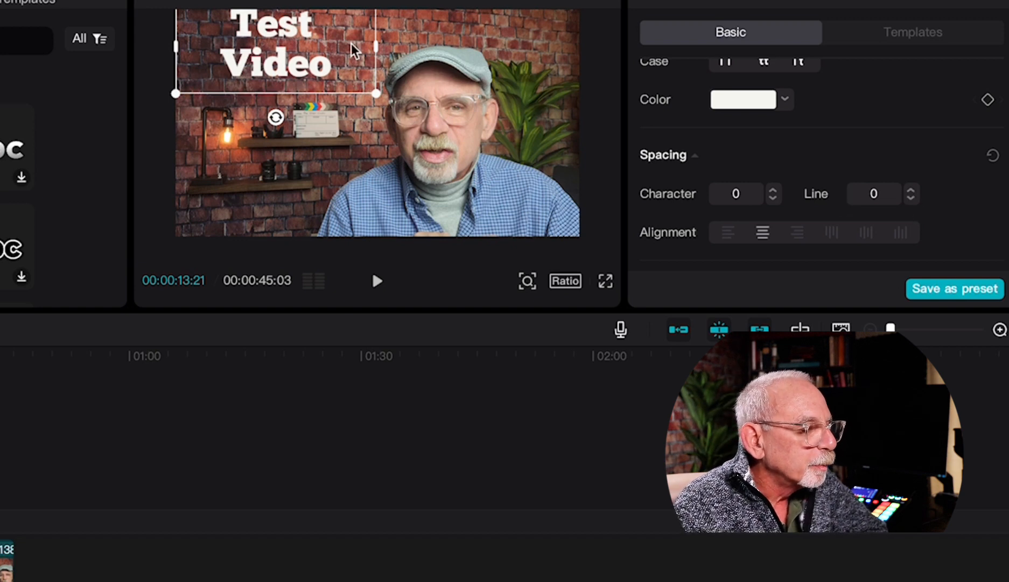
drag(375, 41, 403, 45)
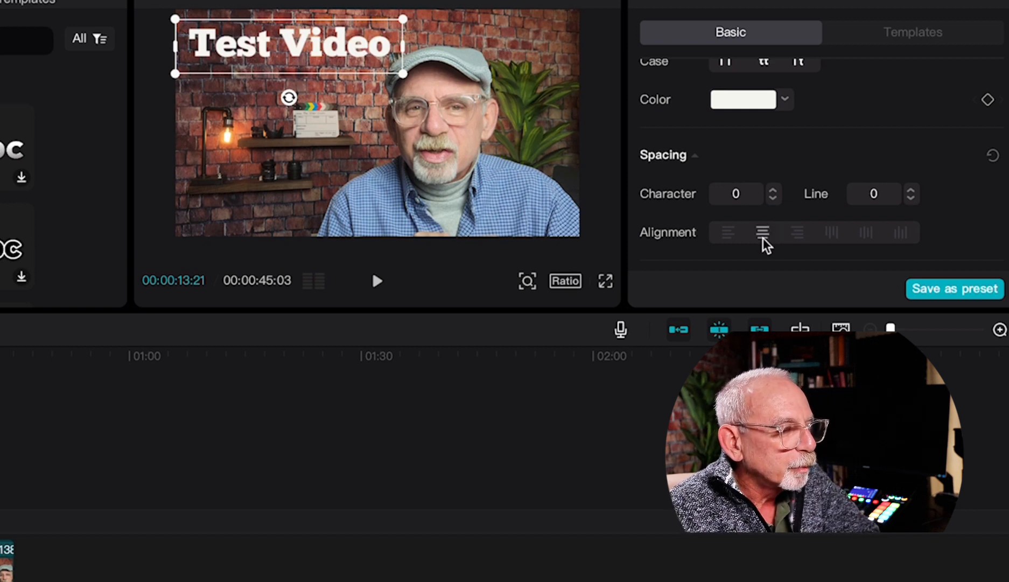
Step: Try left and right alignment on the title, and restore center alignment
click(729, 233)
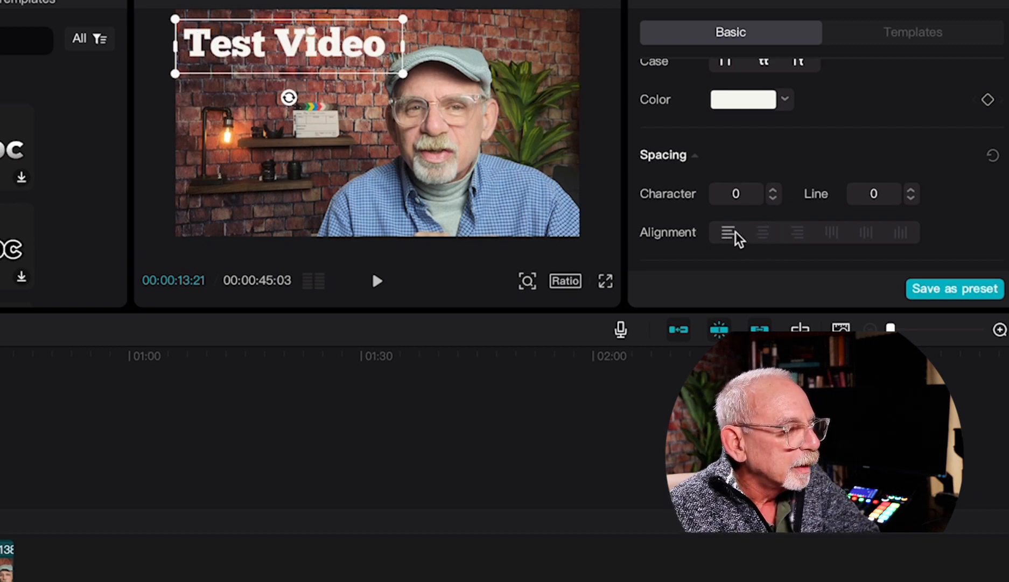
click(764, 233)
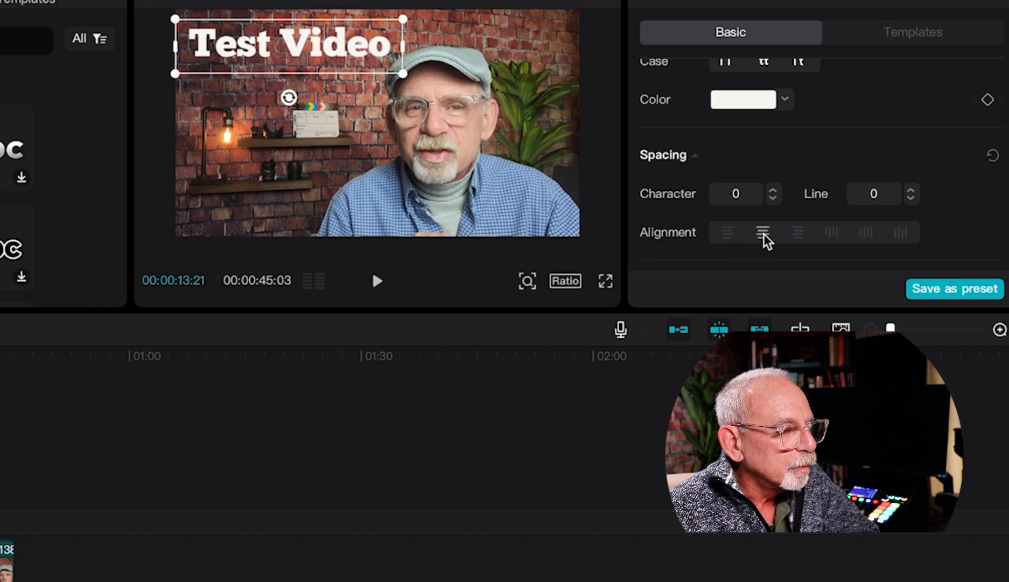
click(797, 236)
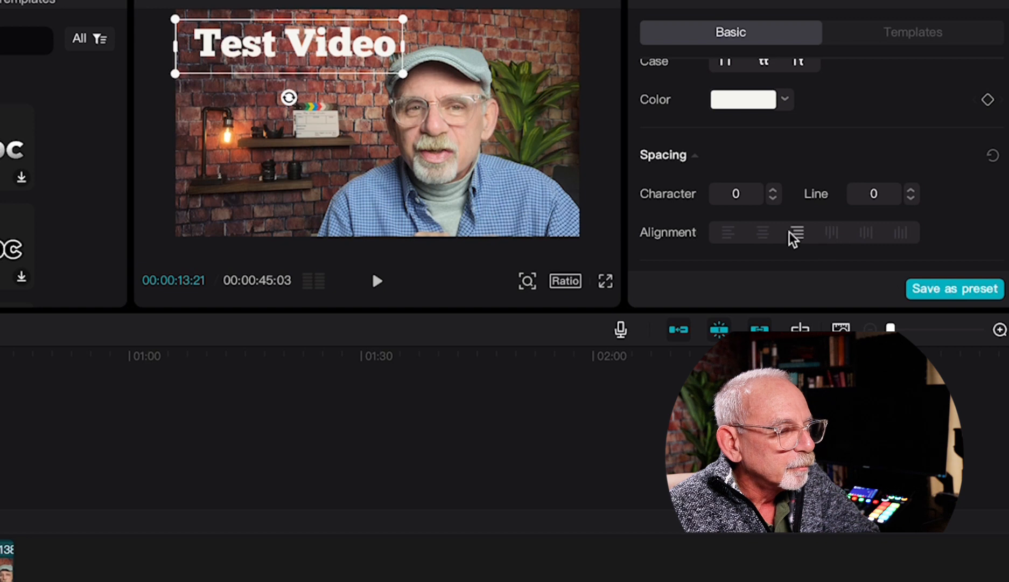
click(757, 236)
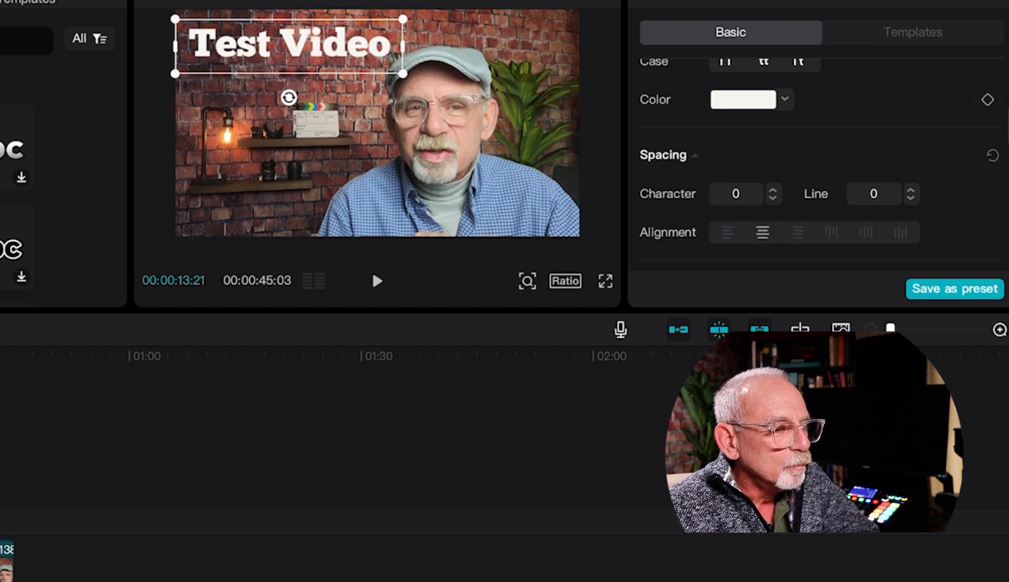
Step: Look through the title's transform, alignment, blend opacity, stroke, background, glow, shadow and curve settings
scroll(818, 161, down, 5)
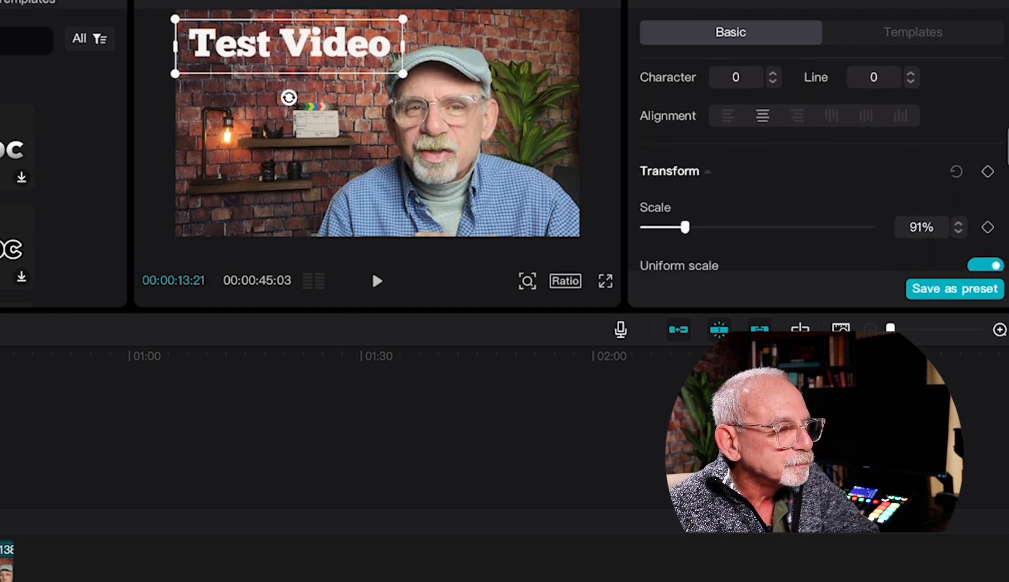
scroll(818, 161, down, 2)
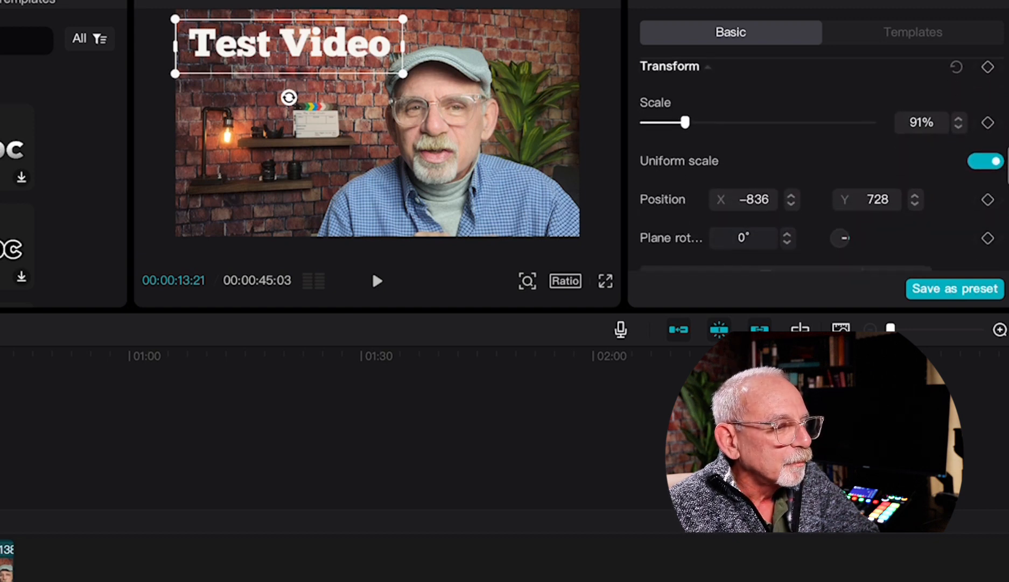
scroll(819, 162, down, 1)
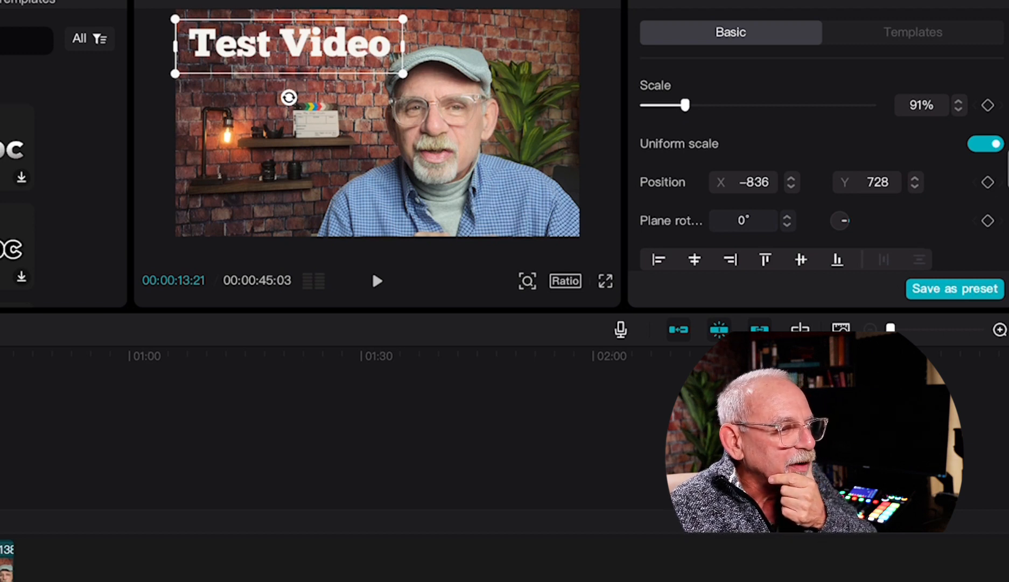
scroll(819, 162, down, 3)
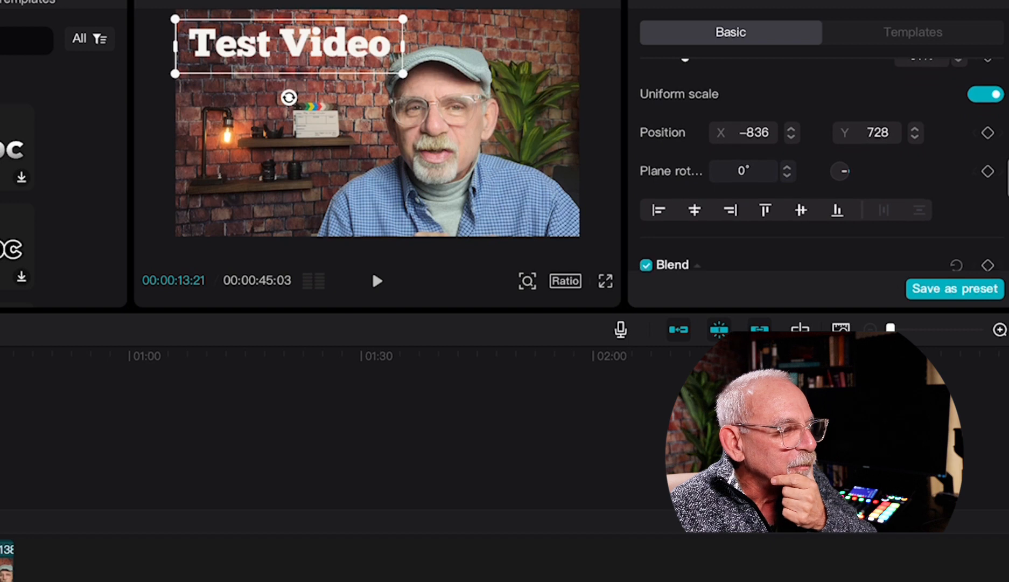
scroll(819, 161, down, 4)
scroll(818, 162, down, 2)
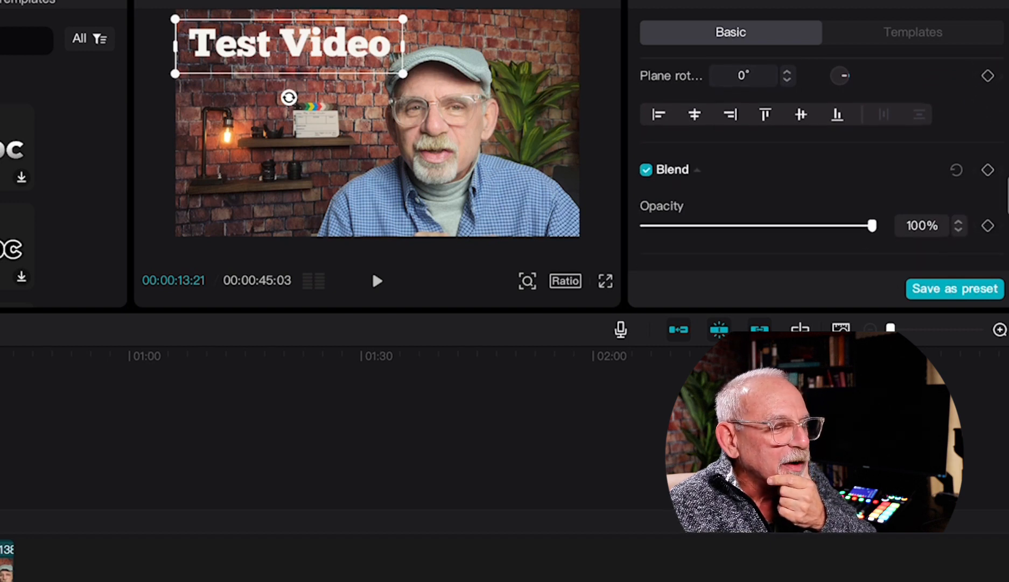
scroll(818, 162, down, 3)
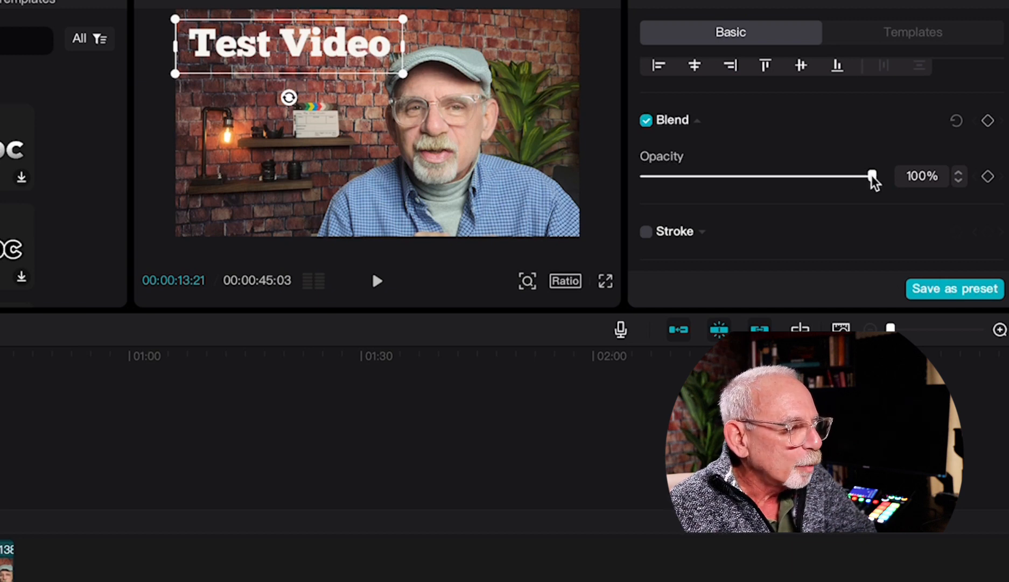
drag(872, 175, 896, 186)
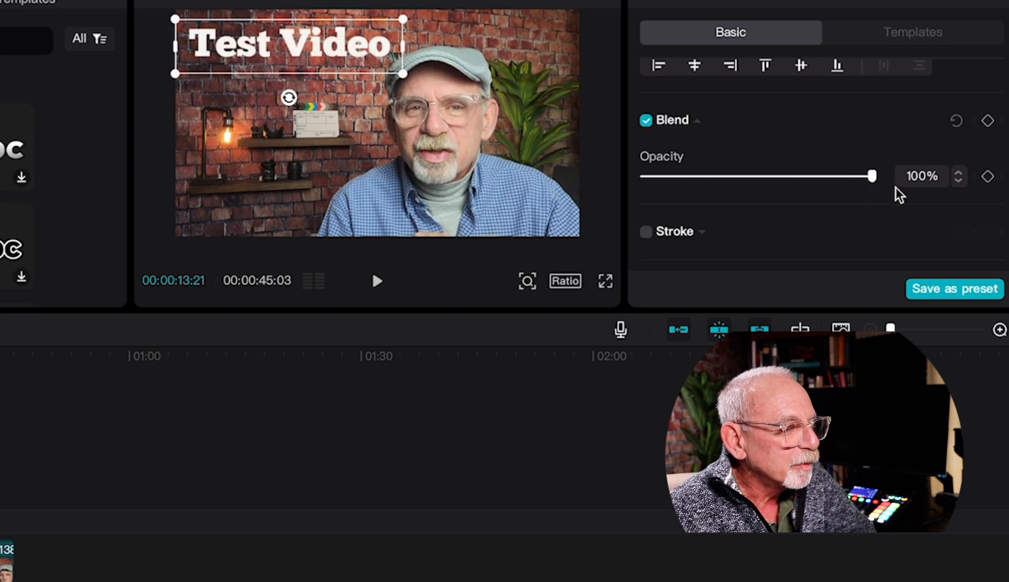
scroll(991, 161, down, 5)
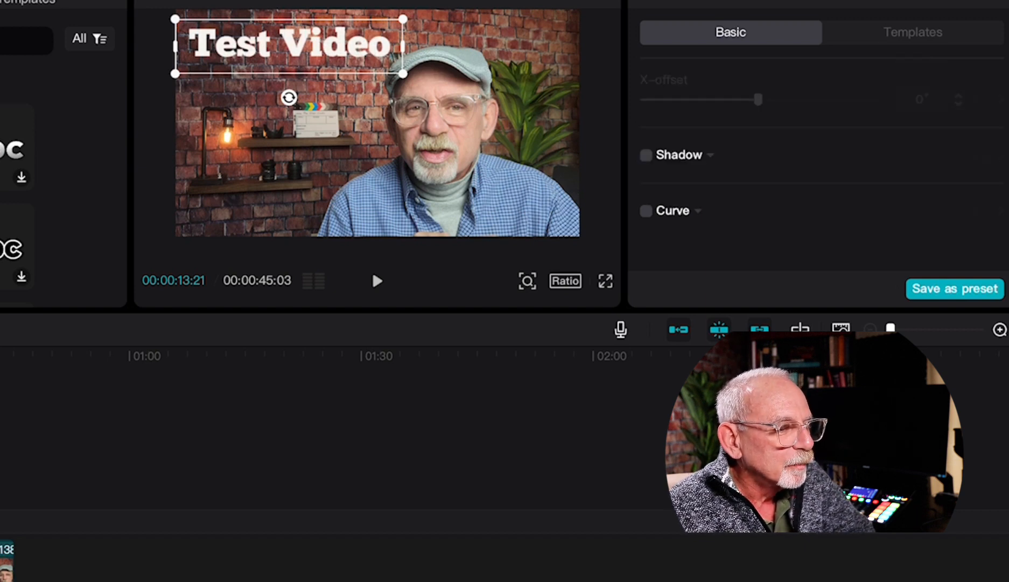
scroll(1005, 193, up, 5)
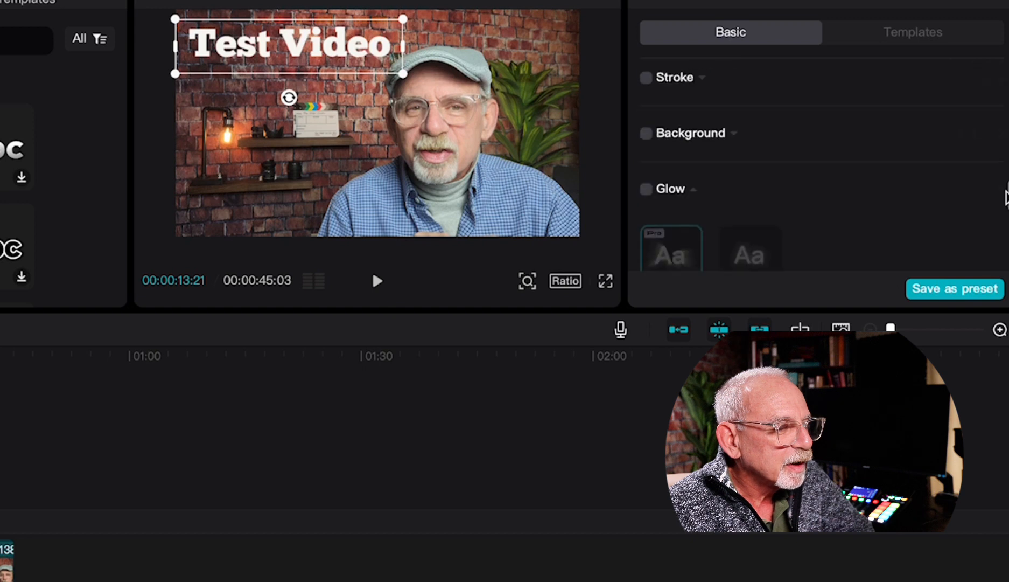
scroll(1005, 193, up, 5)
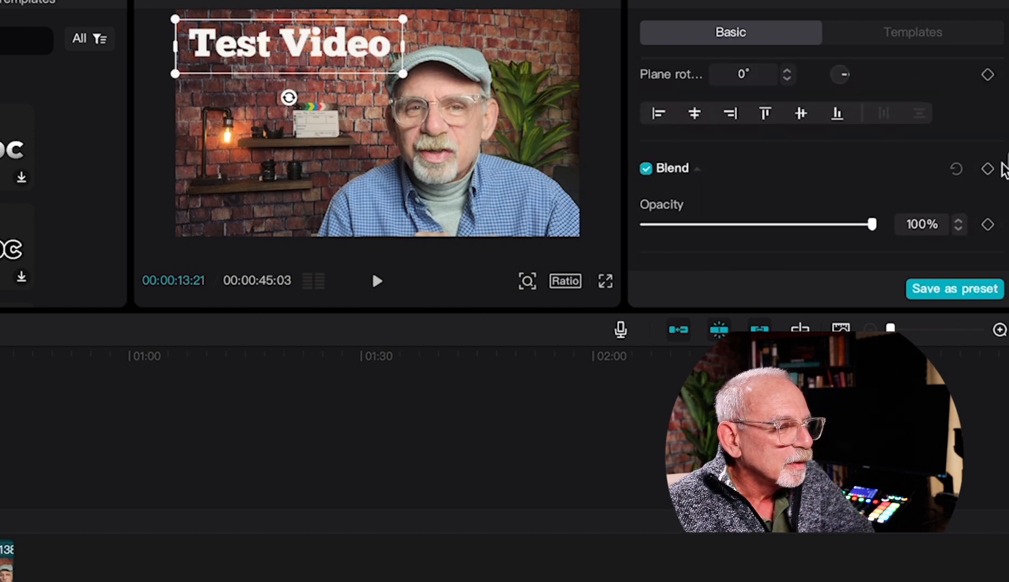
scroll(999, 134, up, 5)
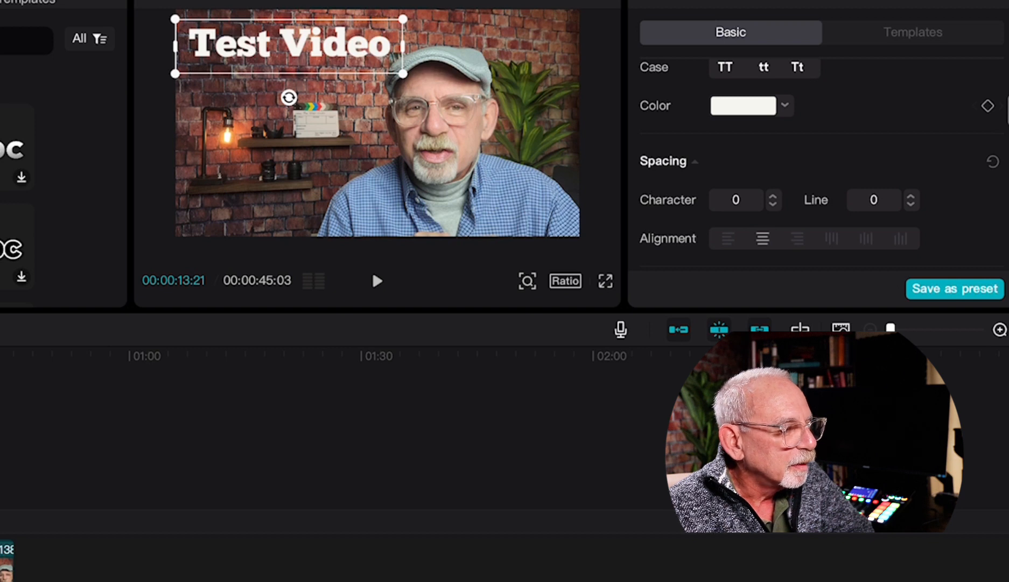
scroll(1005, 71, up, 3)
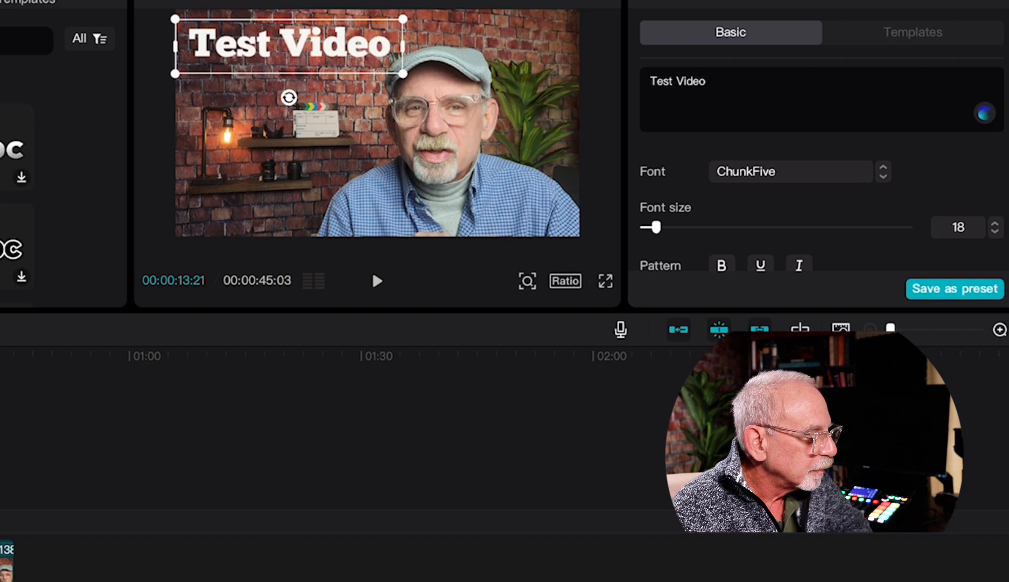
Step: Deselect the title and play the video past it to preview how it appears and disappears
click(1, 441)
key(space)
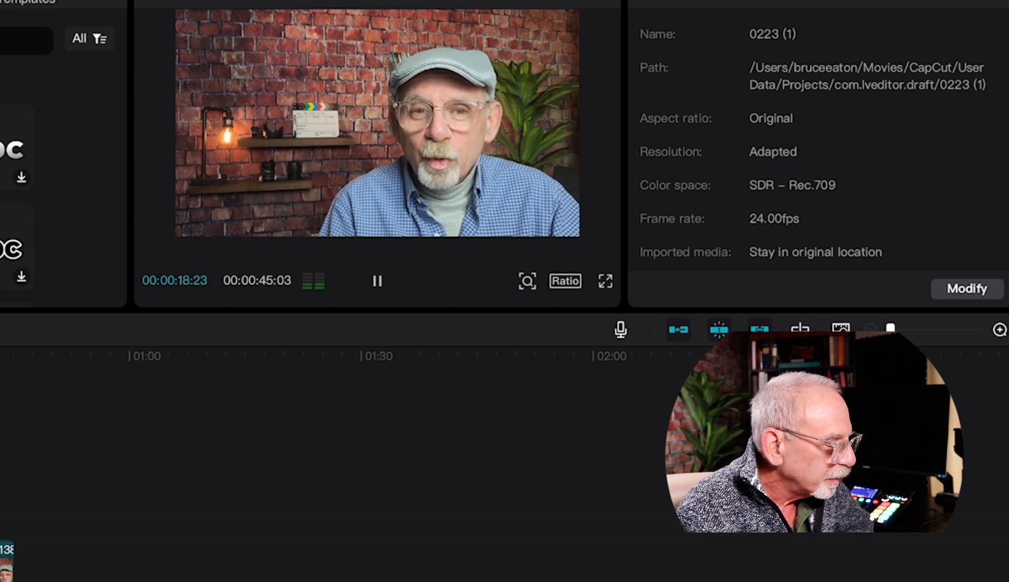
key(space)
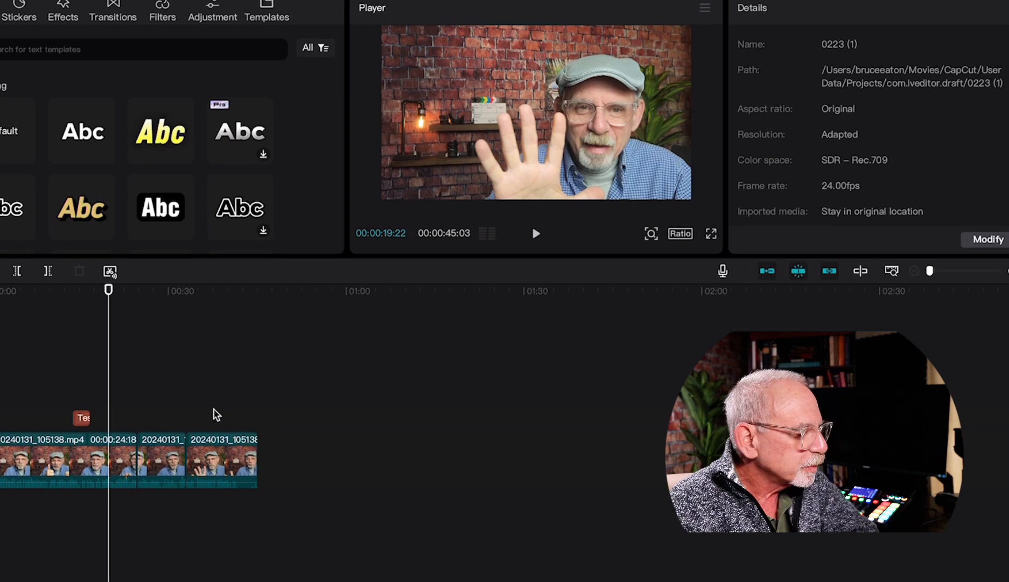
Step: Apply the Flip Verbatim entrance animation to the Test Video title clip
click(80, 388)
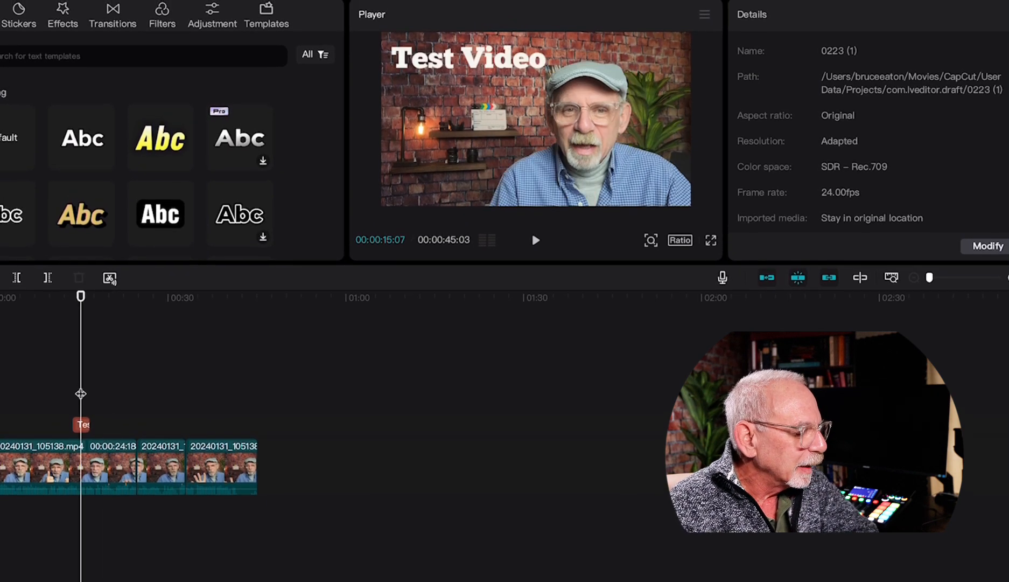
click(81, 425)
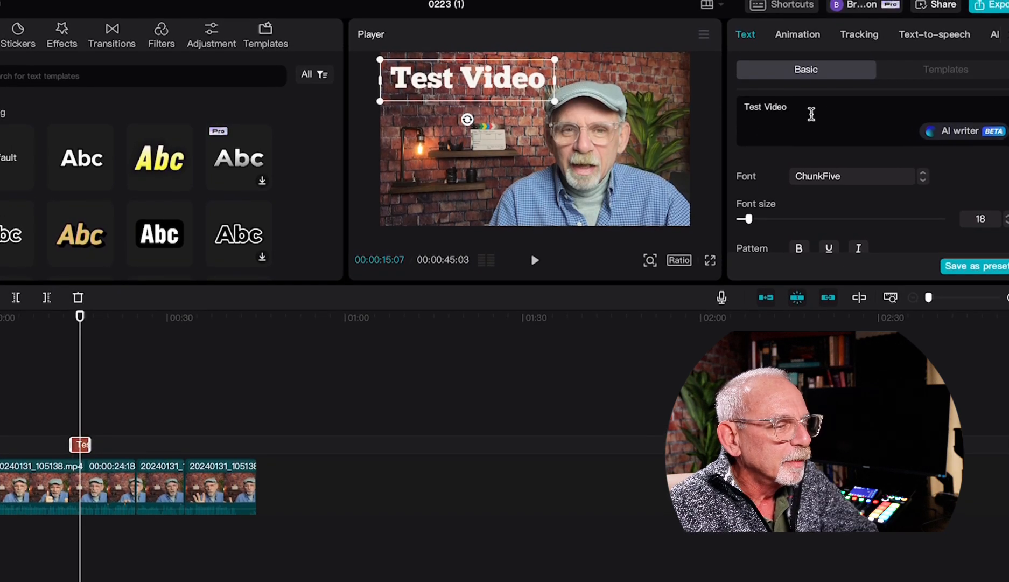
click(808, 49)
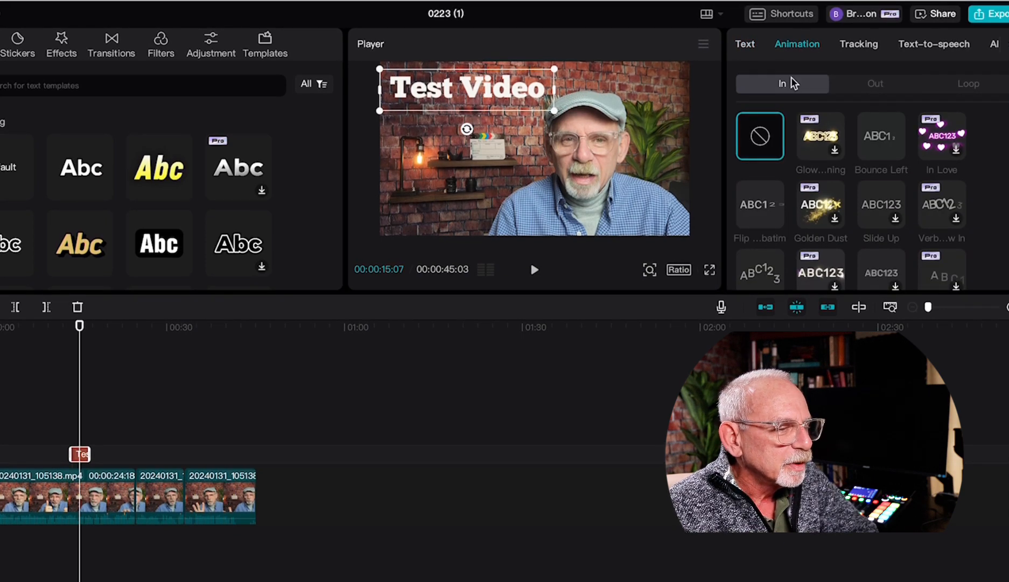
click(887, 86)
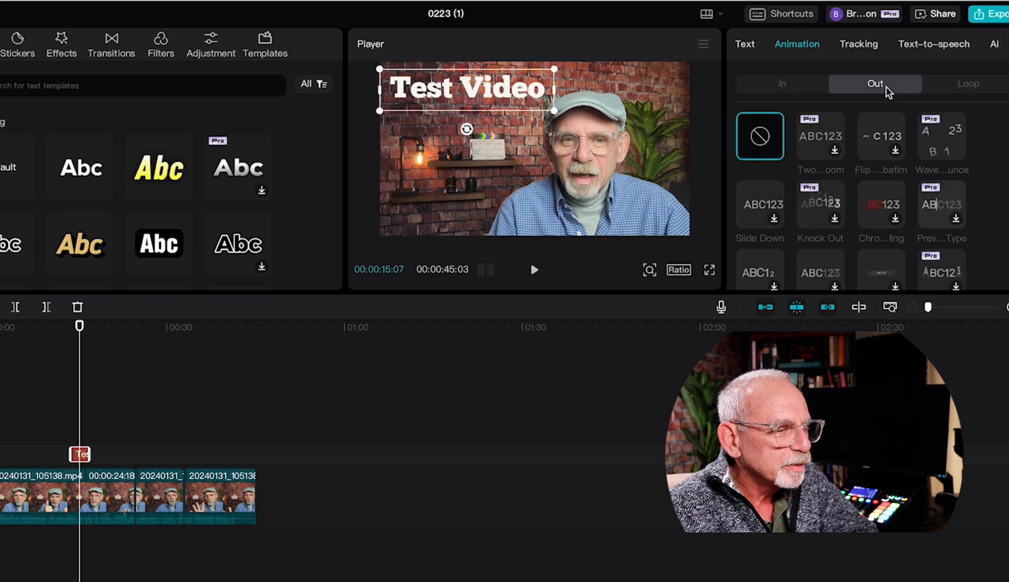
click(786, 86)
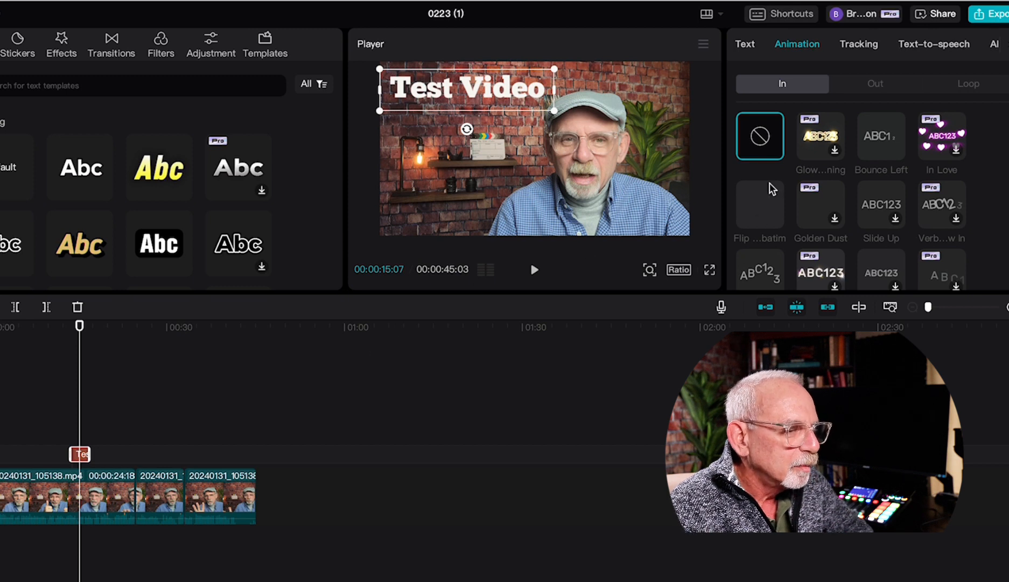
click(766, 199)
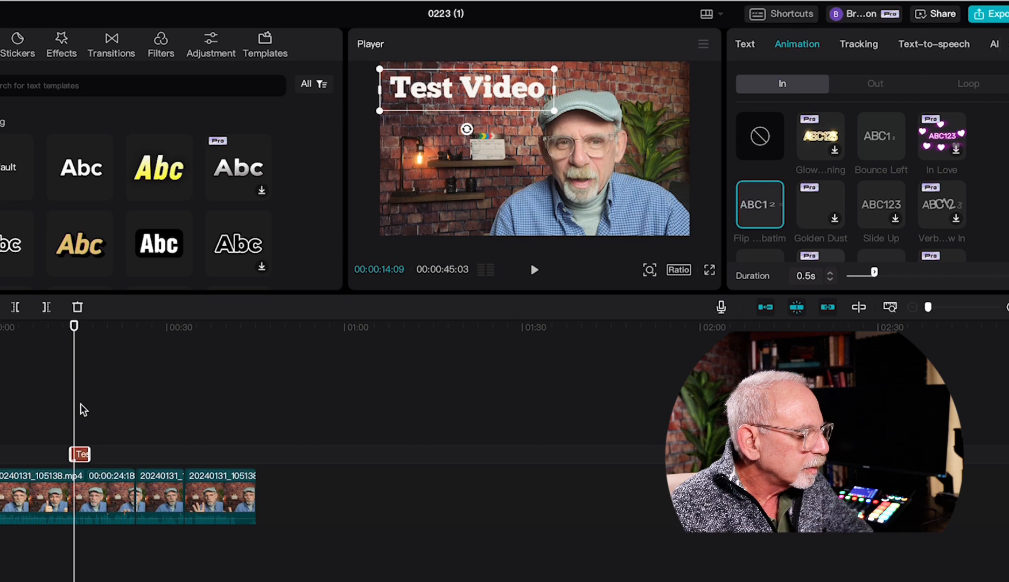
Step: Play the title section to preview its entrance animation, and mute the system sound
click(63, 413)
key(space)
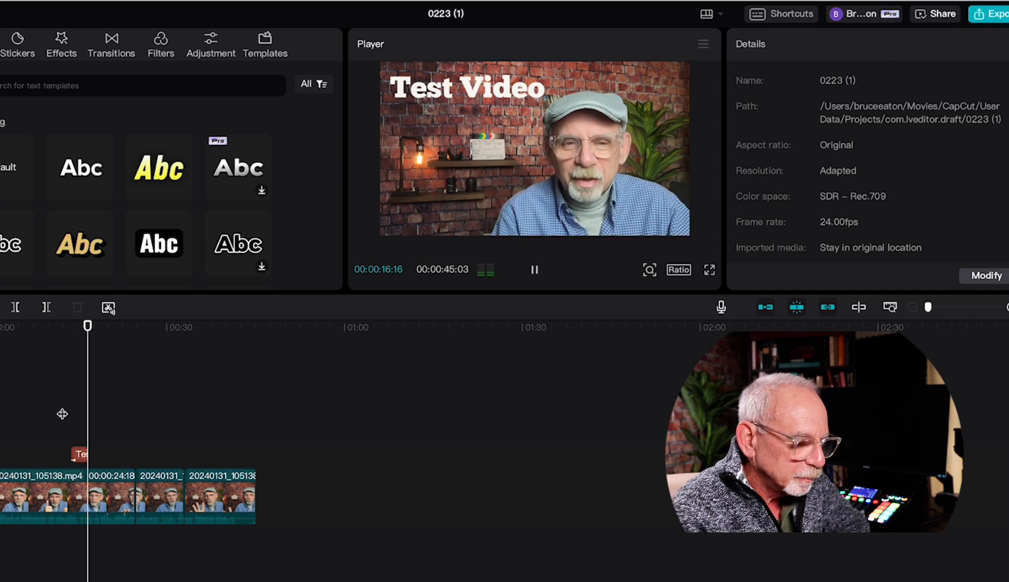
key(XF86AudioMute)
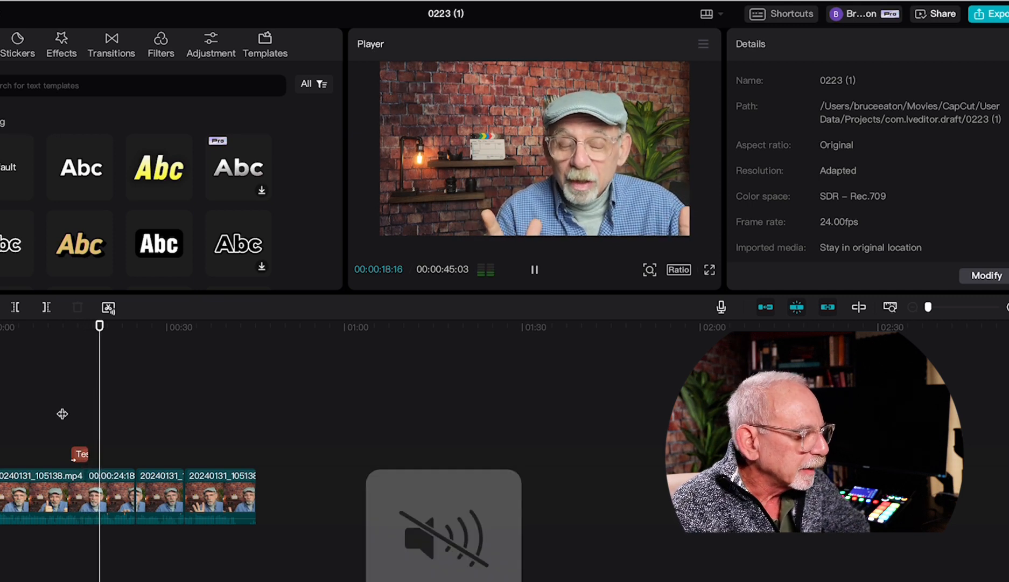
Step: Try the Slide Down exit animation on the Test Video title clip
click(77, 410)
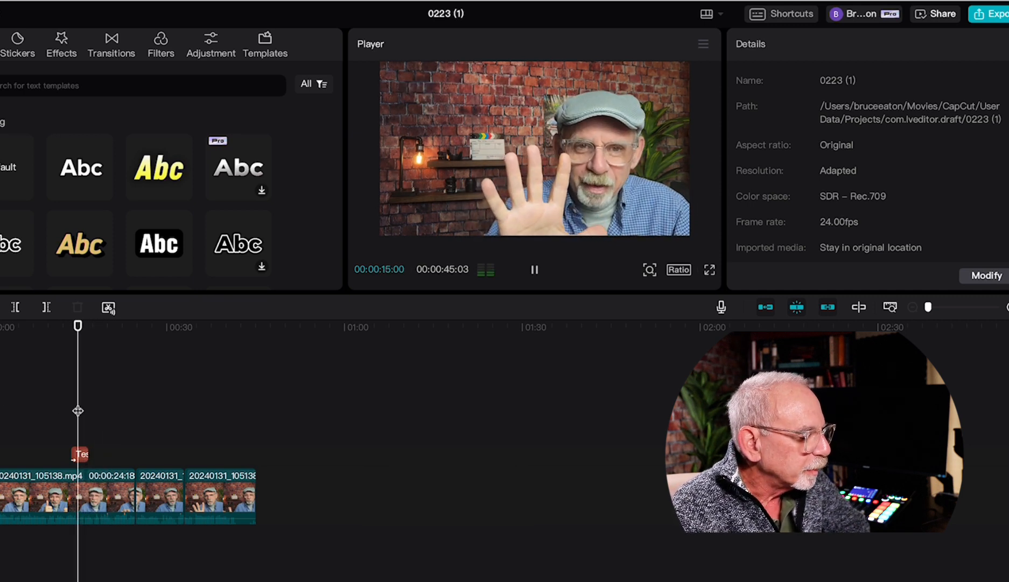
click(82, 457)
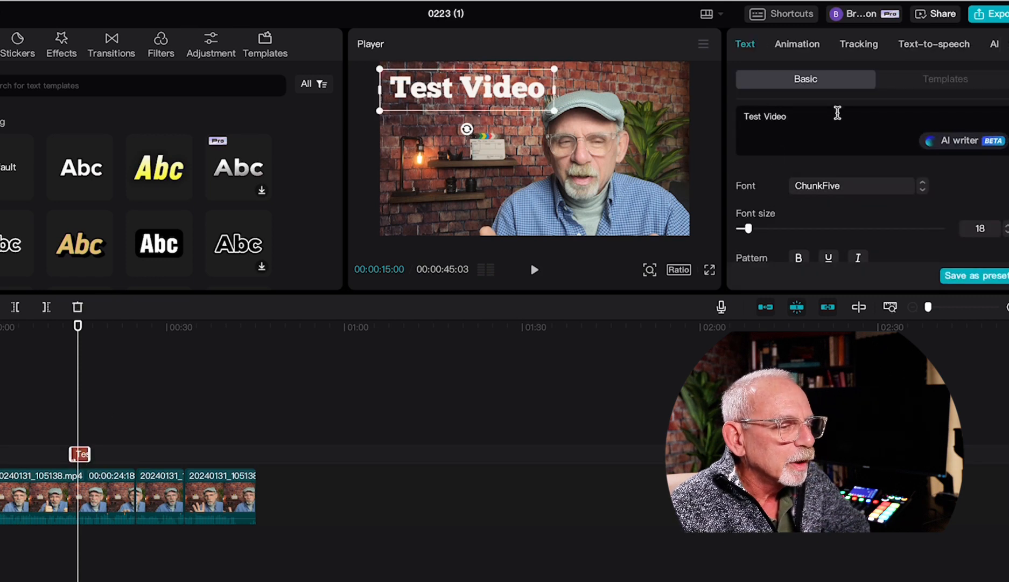
click(809, 45)
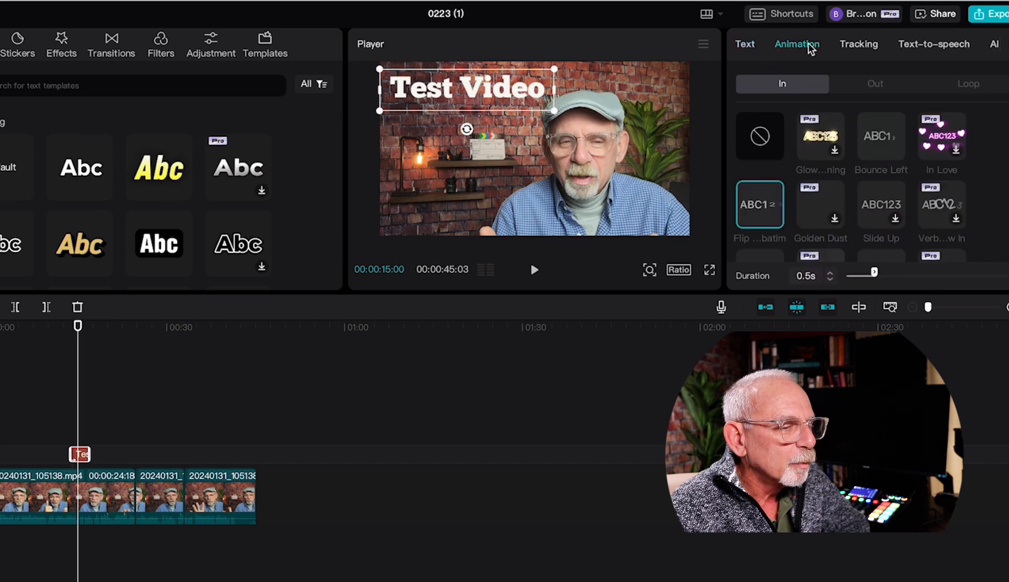
click(872, 86)
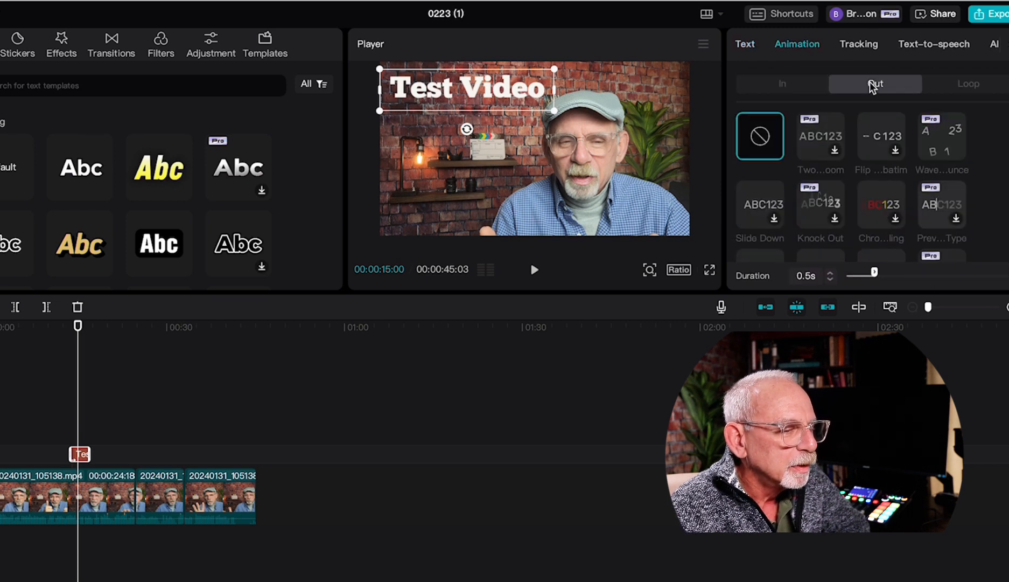
click(773, 218)
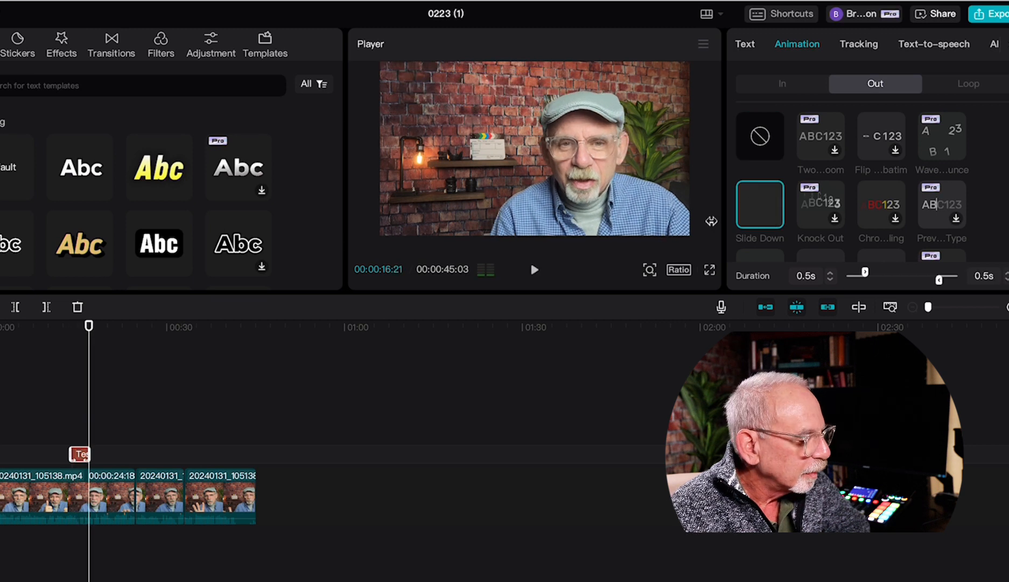
Step: Play the timeline around the title clip to preview how the title exits
click(60, 419)
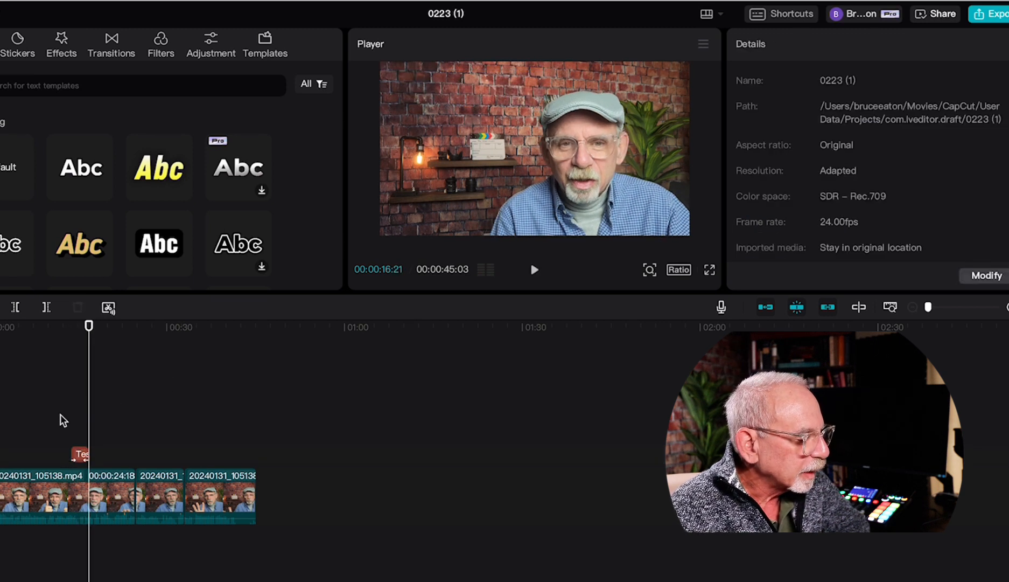
key(space)
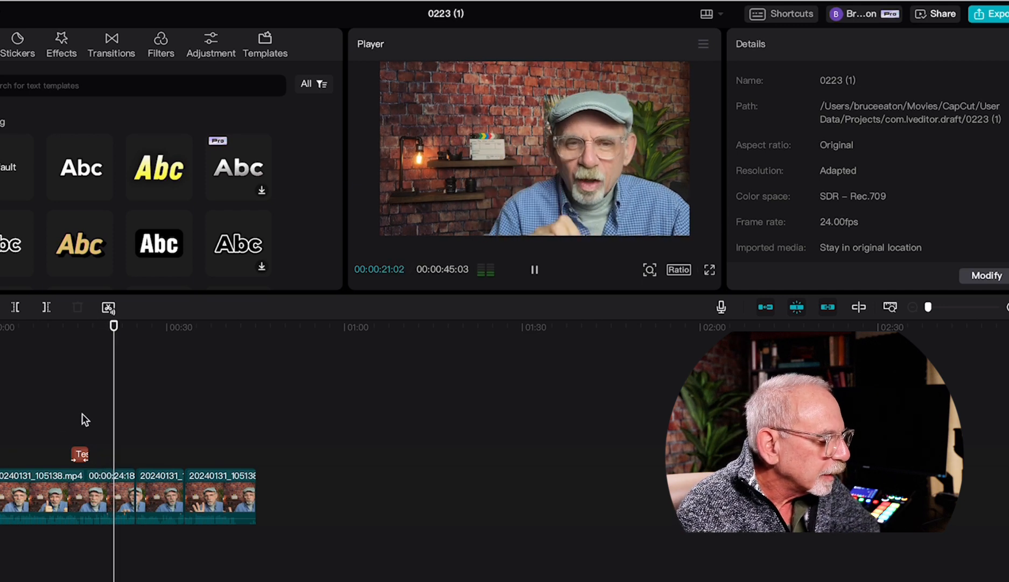
click(82, 413)
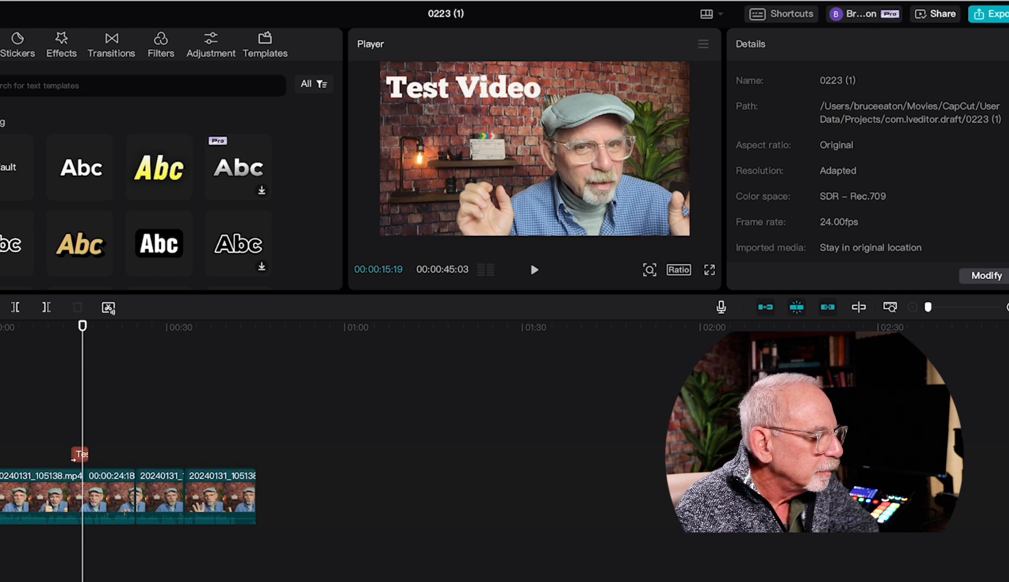
click(534, 269)
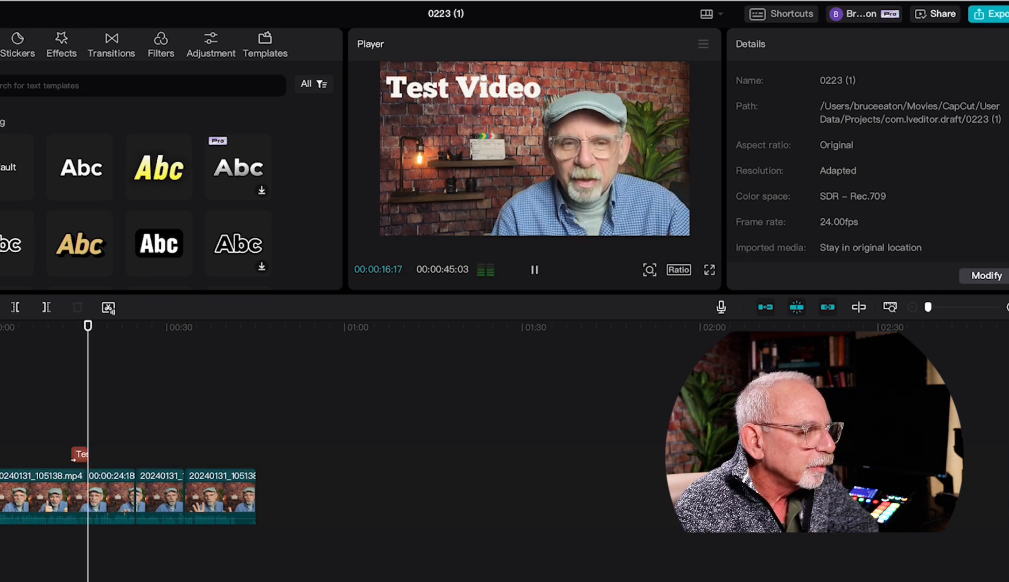
Step: Apply the Throw Back exit animation to the Test Video title clip
click(71, 387)
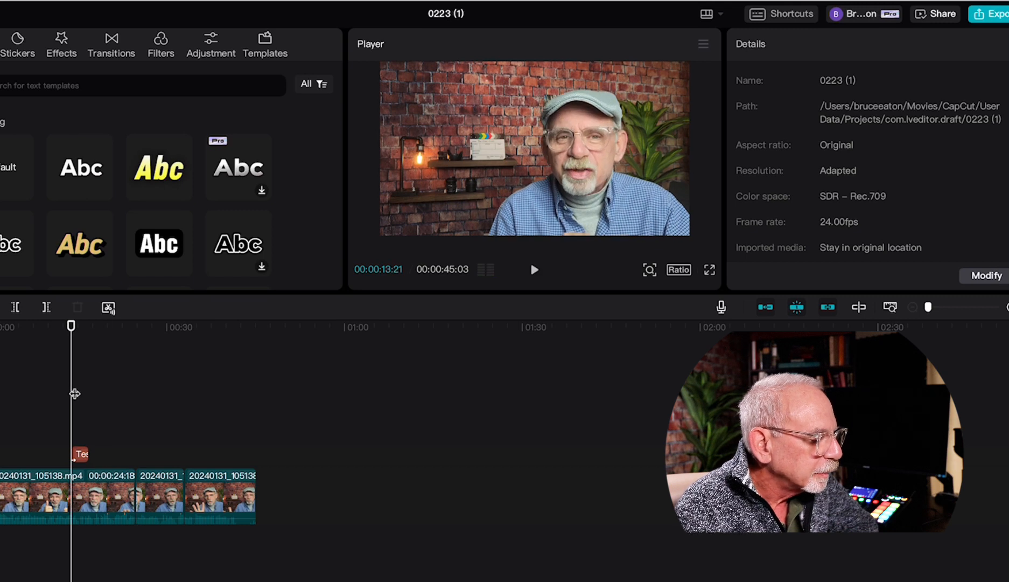
click(81, 455)
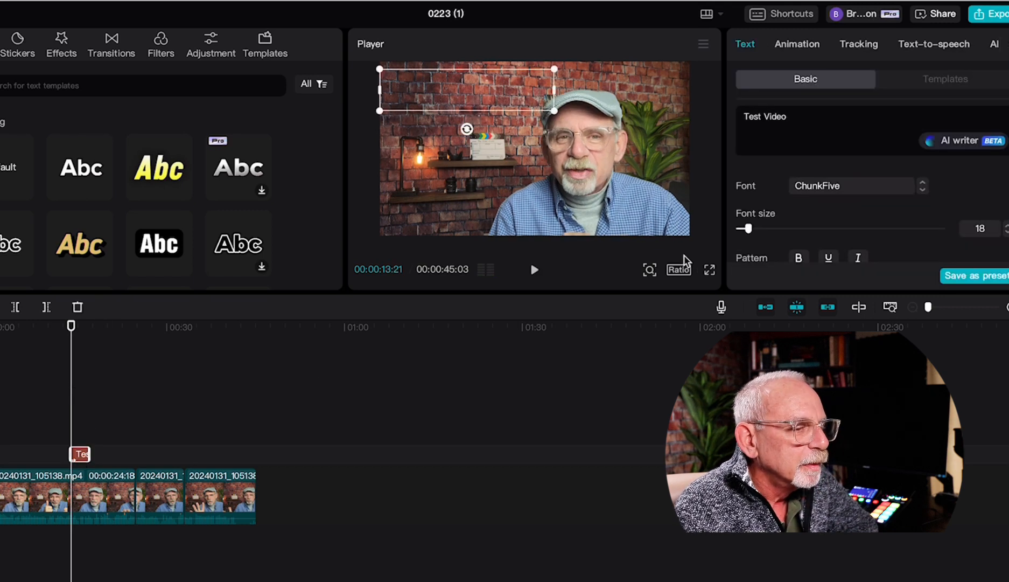
click(798, 47)
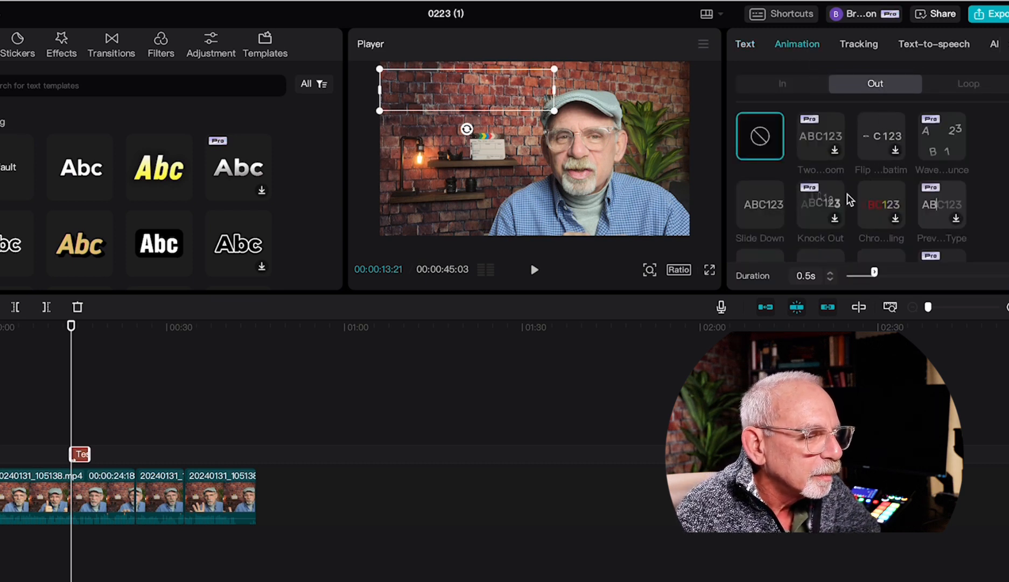
scroll(749, 182, down, 5)
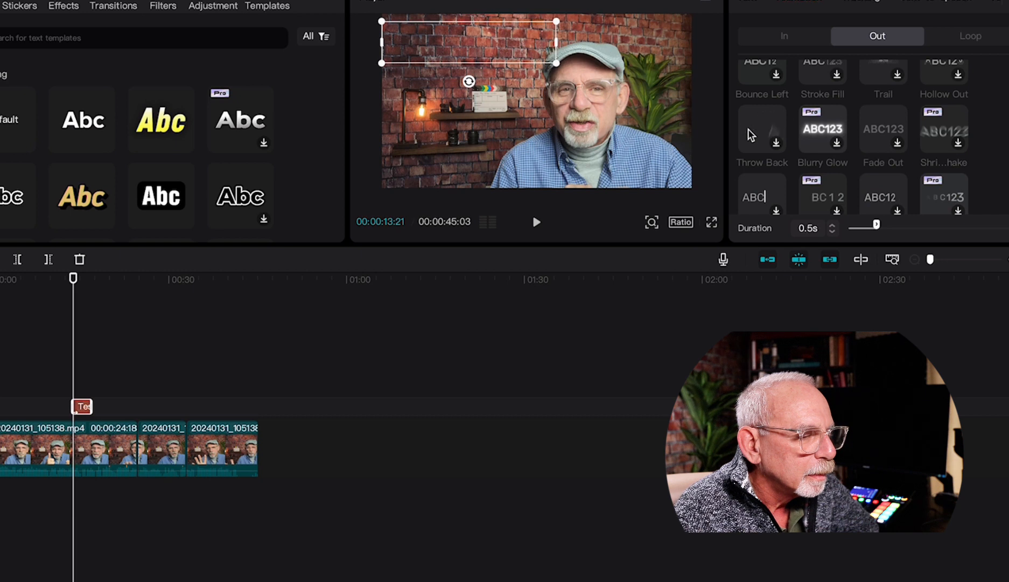
click(750, 134)
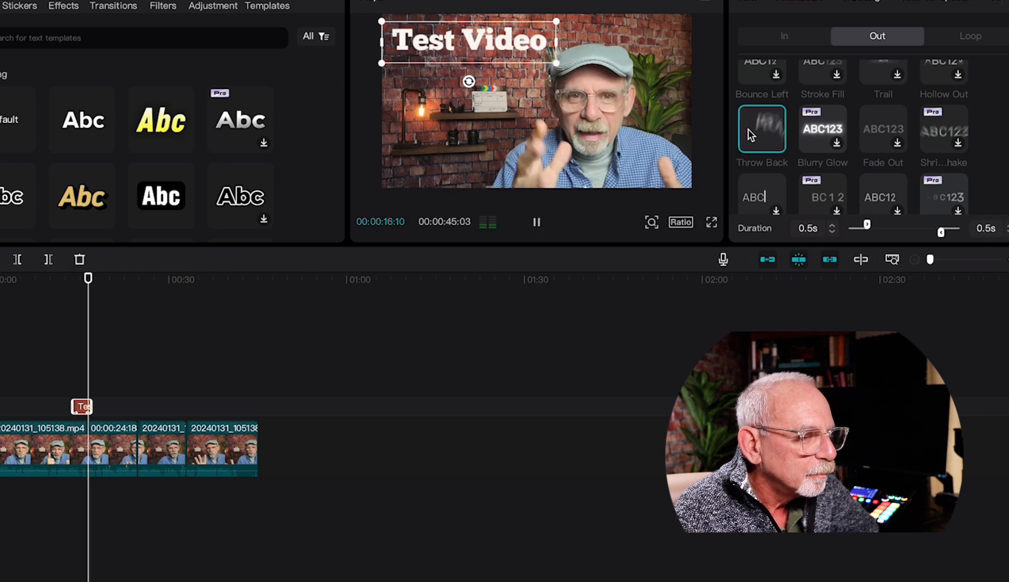
Step: Play the timeline from just before the title clip to preview its Throw Back exit, and stop playback past the title
click(61, 348)
key(space)
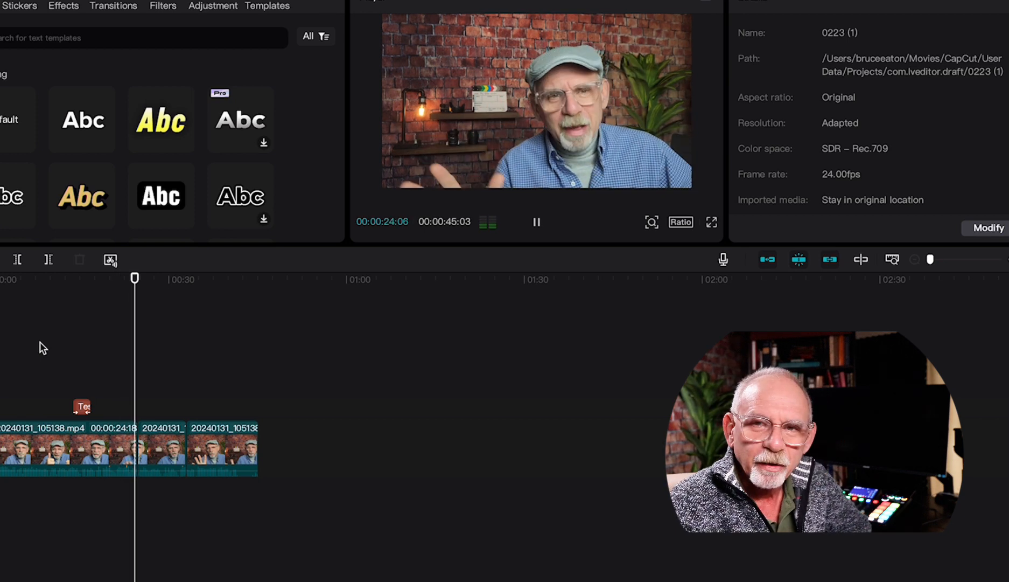
key(space)
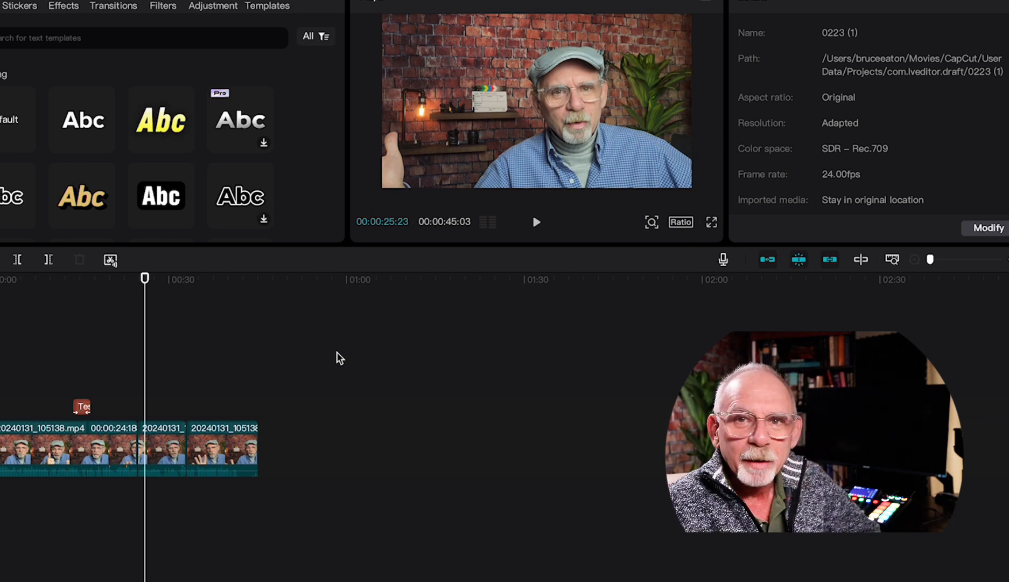
Step: Reopen the exit animations for the Test Video title clip and browse further options in the list
click(83, 366)
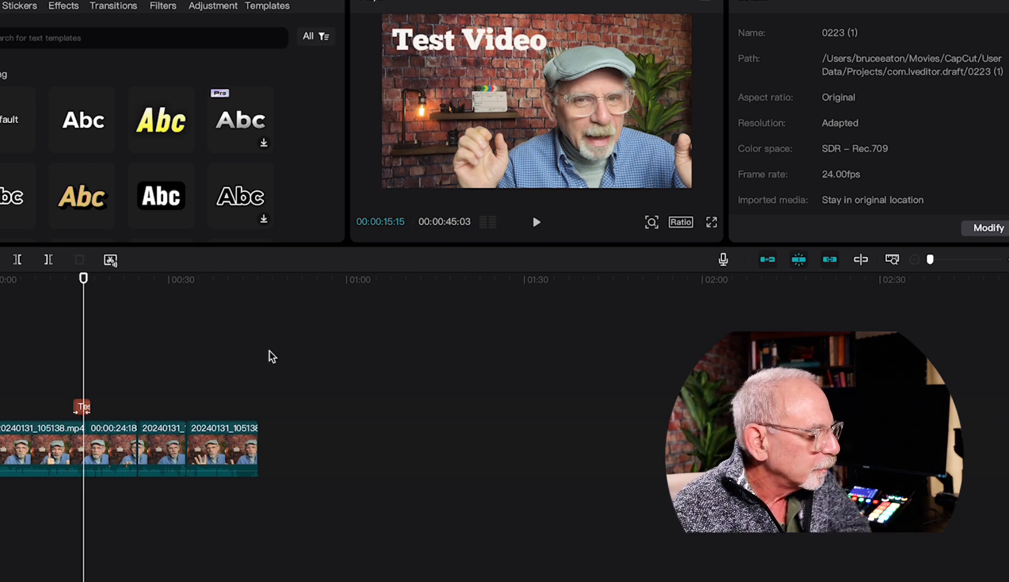
click(85, 408)
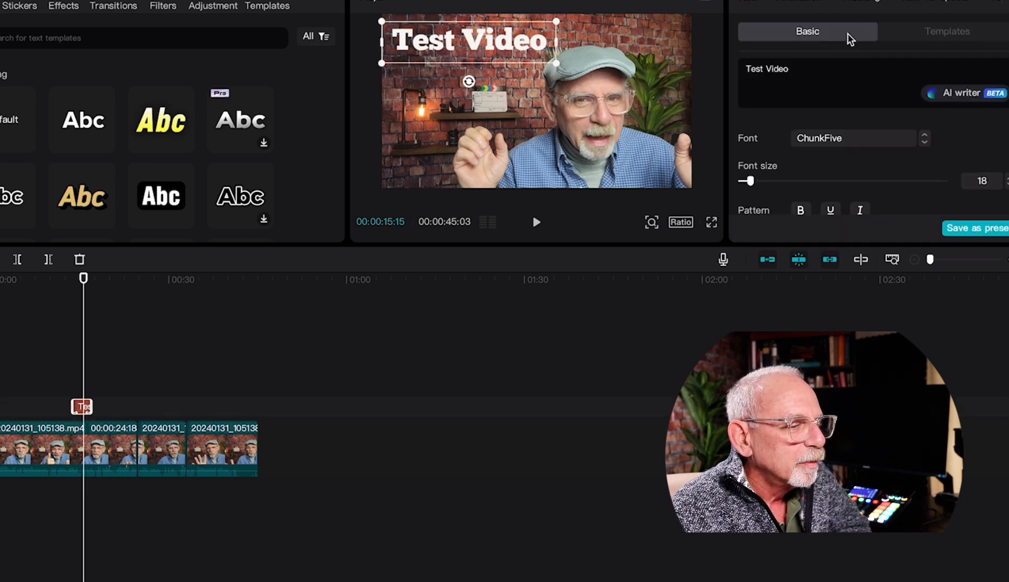
click(806, 2)
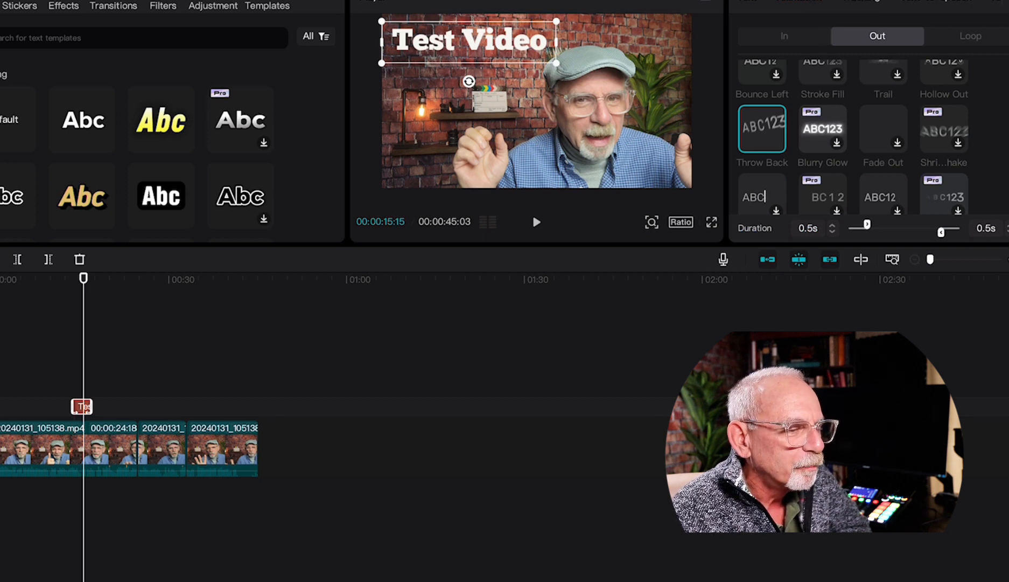
scroll(851, 136, down, 5)
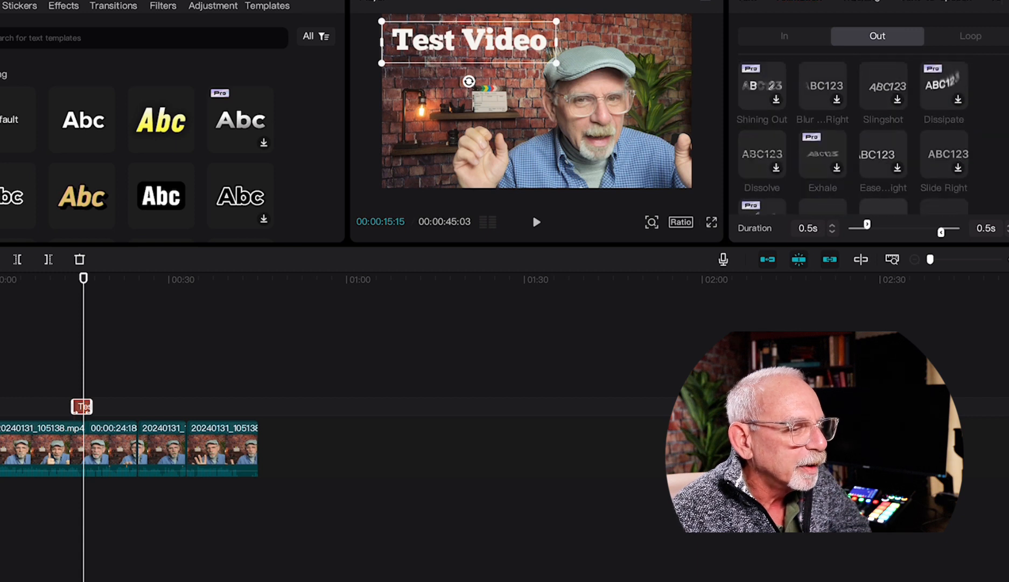